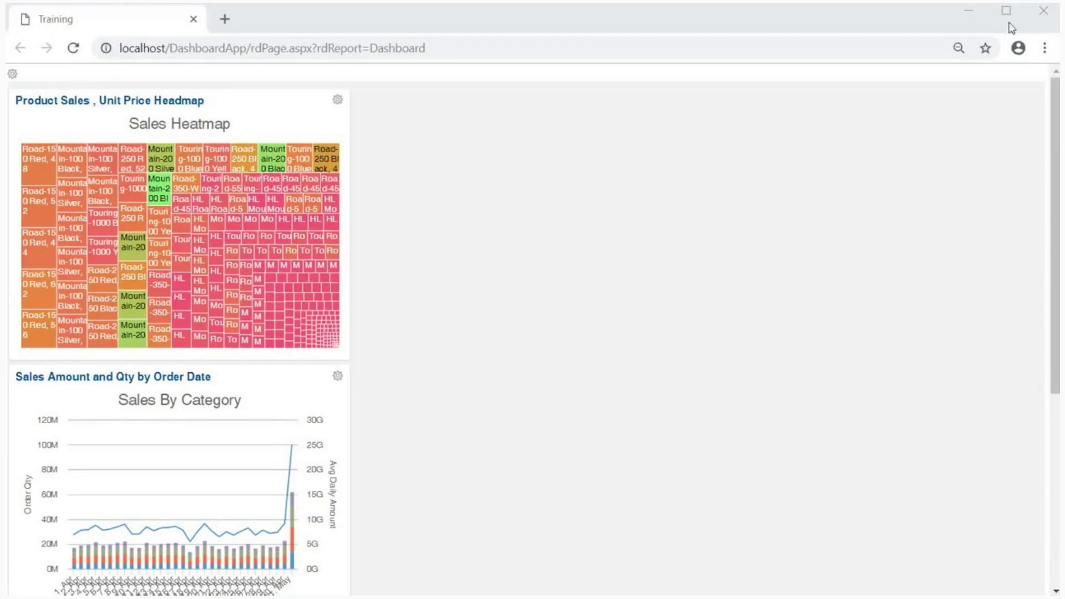
Minimize Chrome and expand panel_productsales in the Studio element tree.
click(965, 14)
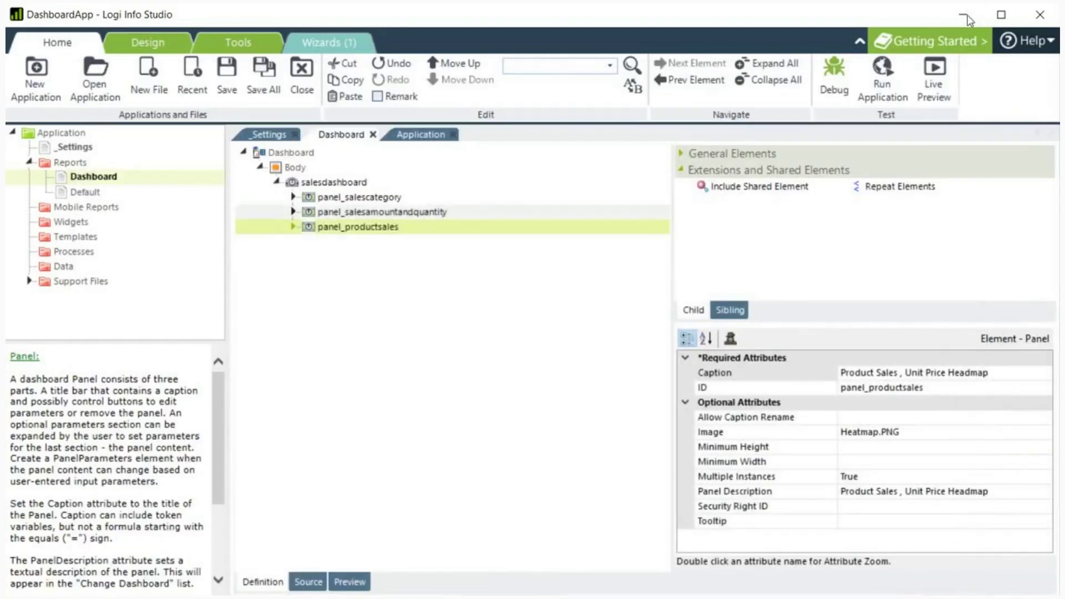
key(Right)
key(Down)
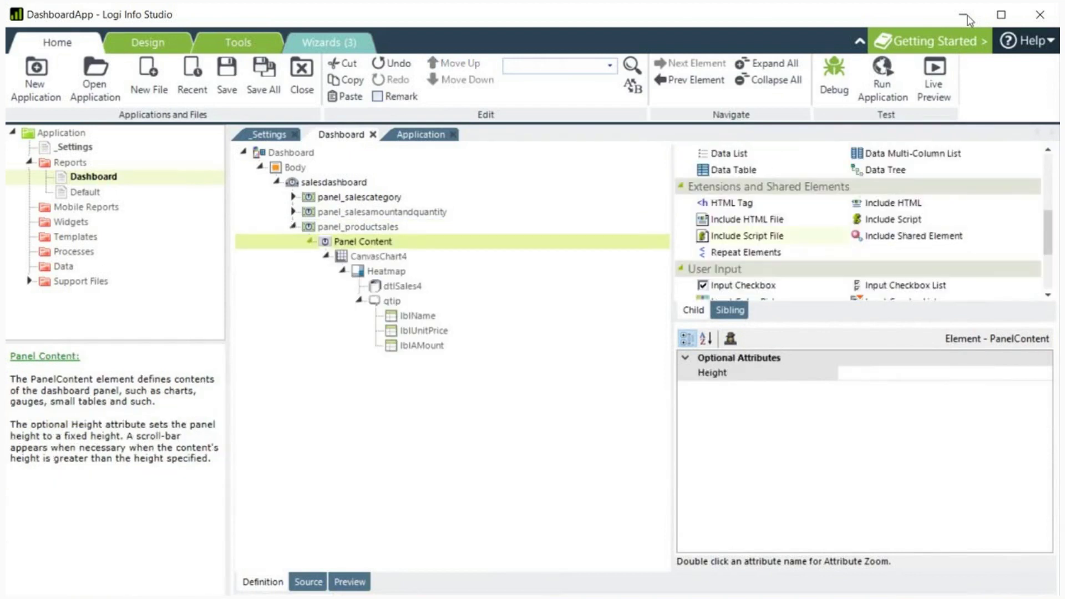
key(Up)
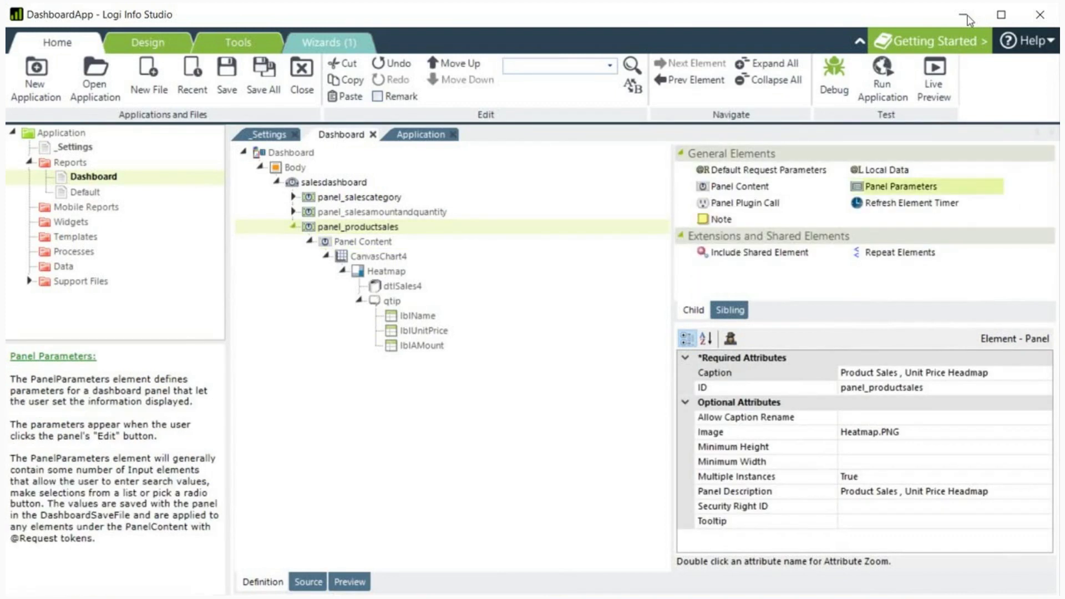
scroll(860, 233, down, 3)
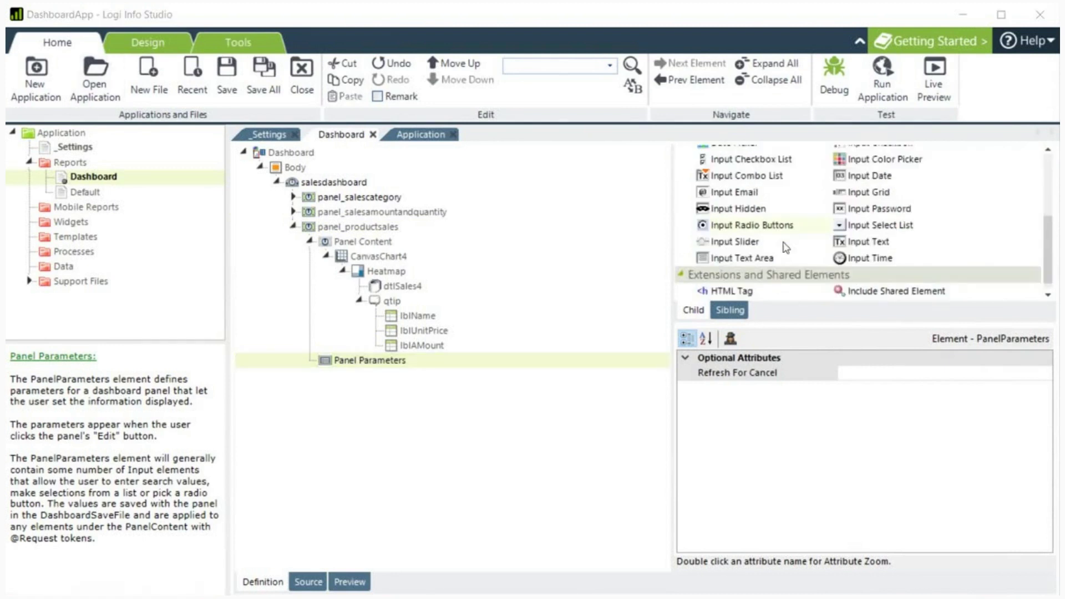
Add an inpProductSubcategory select list under Panel Parameters, fed by a dtlProductLookup SQL data layer.
double_click(865, 228)
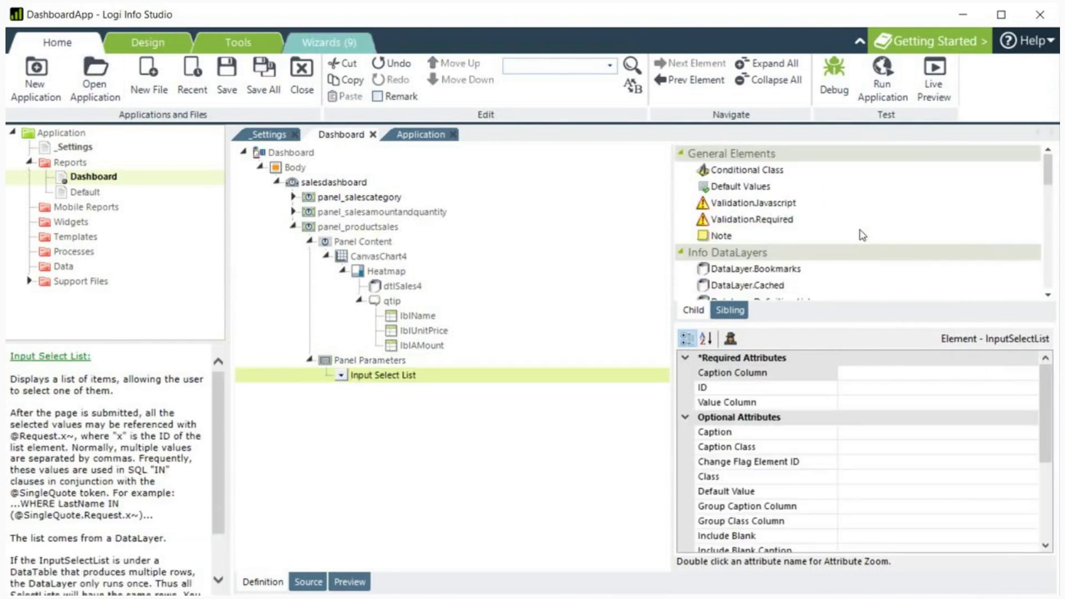
text(inpProductSubcategory)
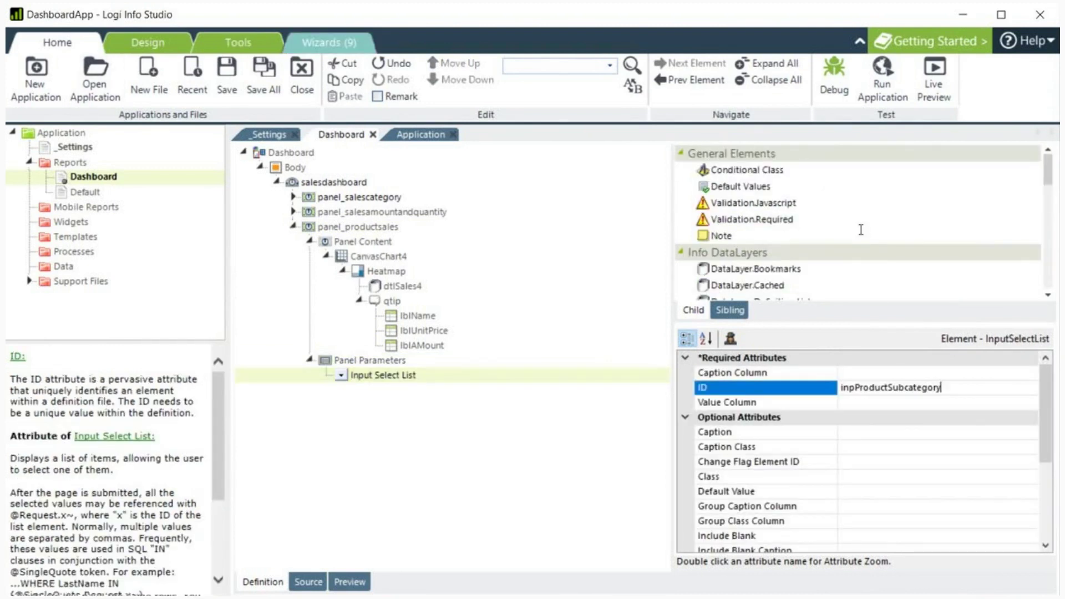
key(Return)
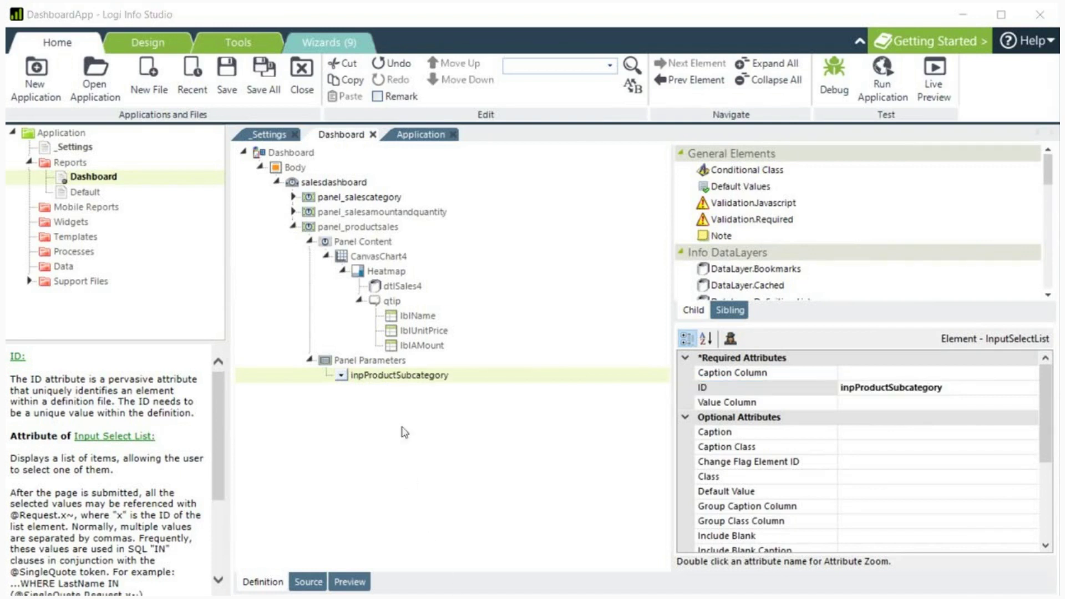
click(399, 376)
key(ctrl+v)
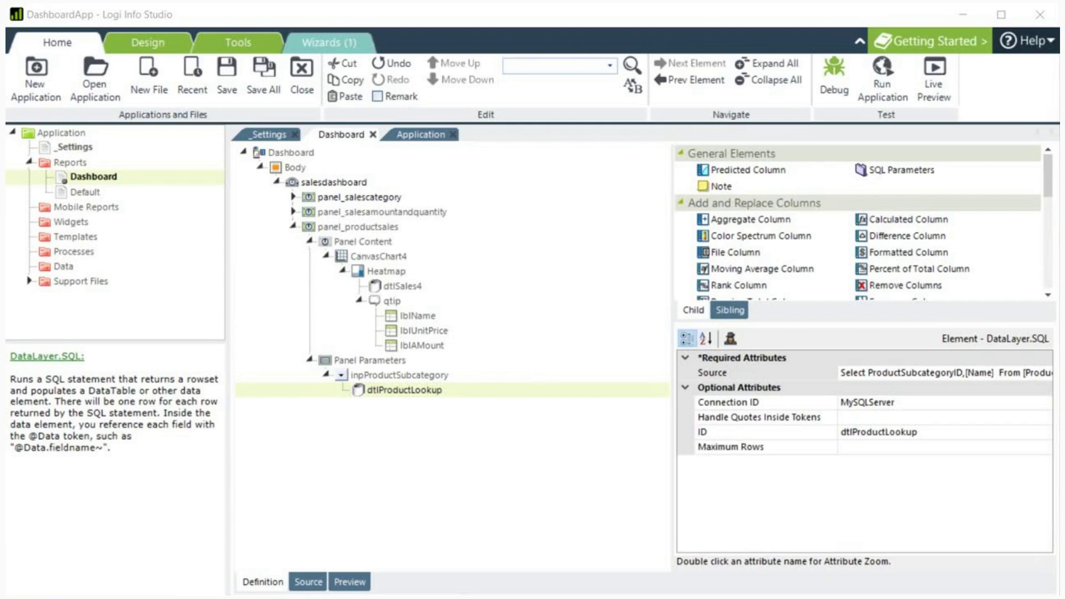
click(441, 379)
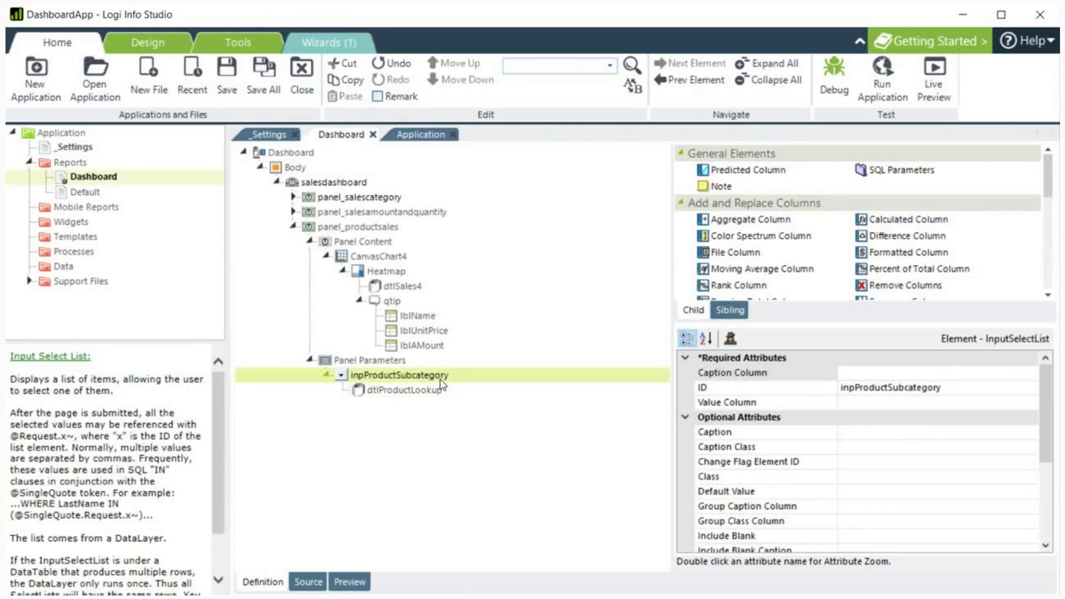
key(Tab)
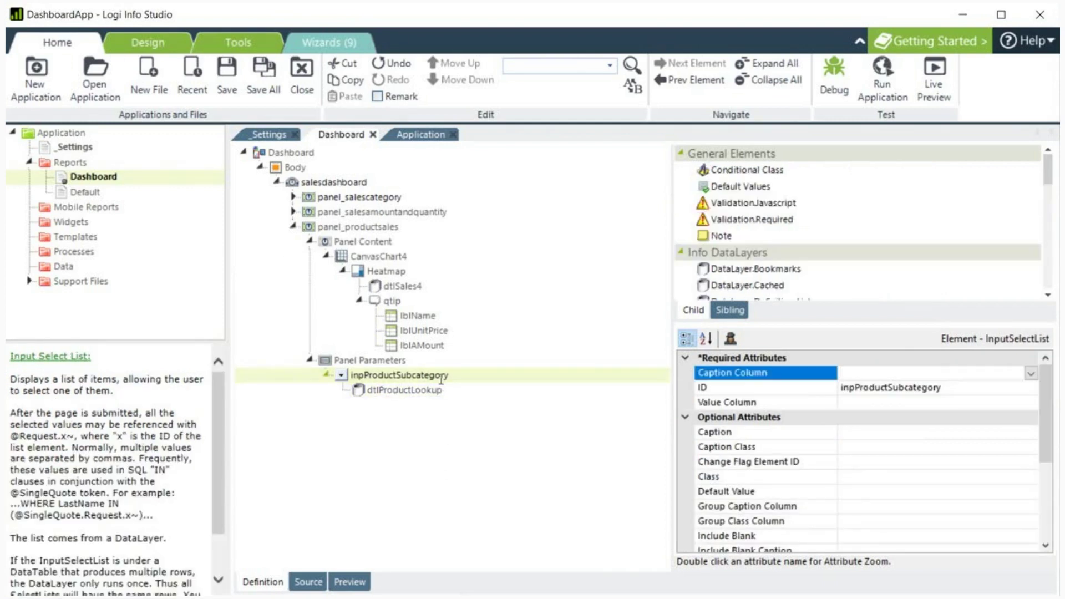
text(Name)
key(Tab)
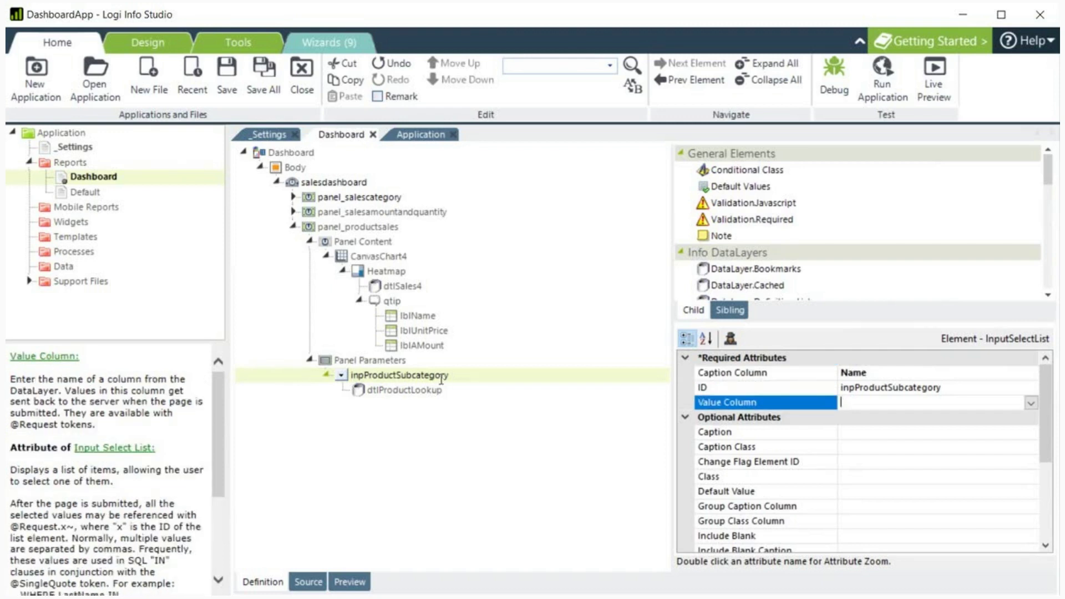
text(ProductSubcategoryID)
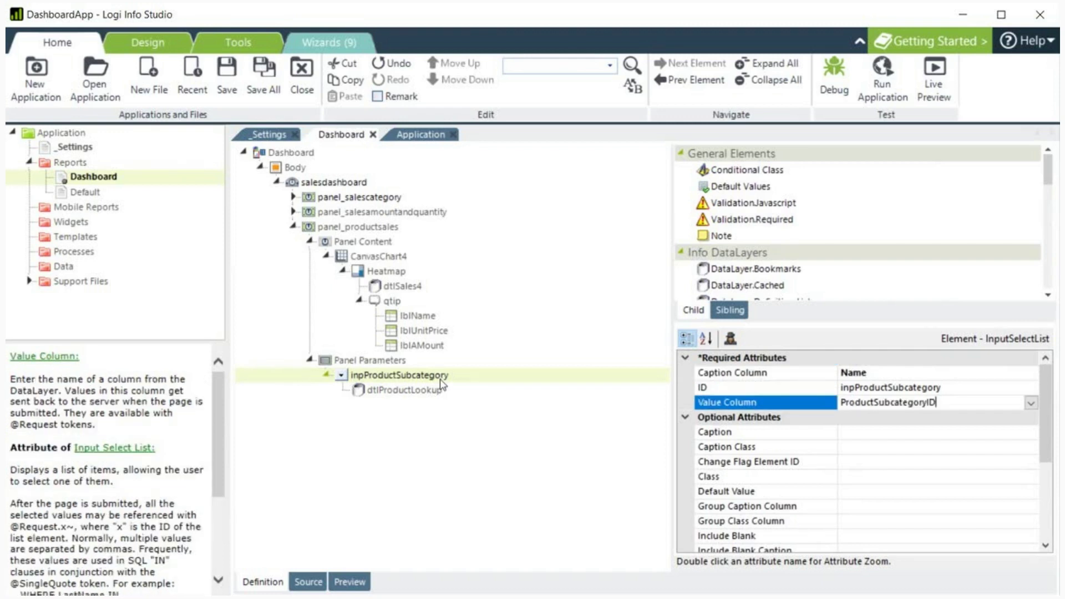
key(Return)
click(895, 434)
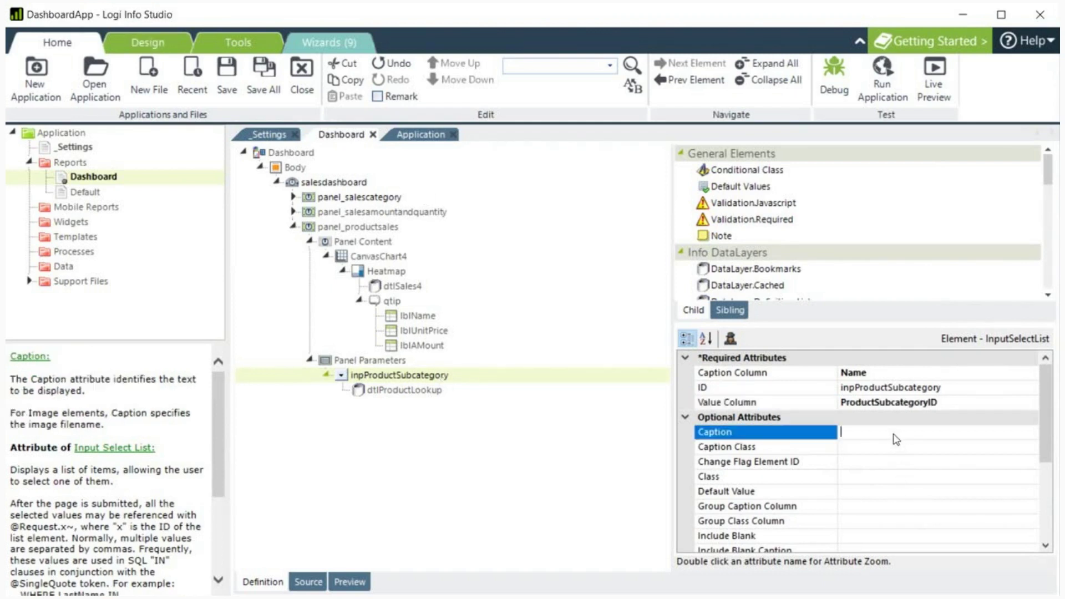
text(Product Sub Category)
key(Down)
key(Down)
key(Down)
key(Down)
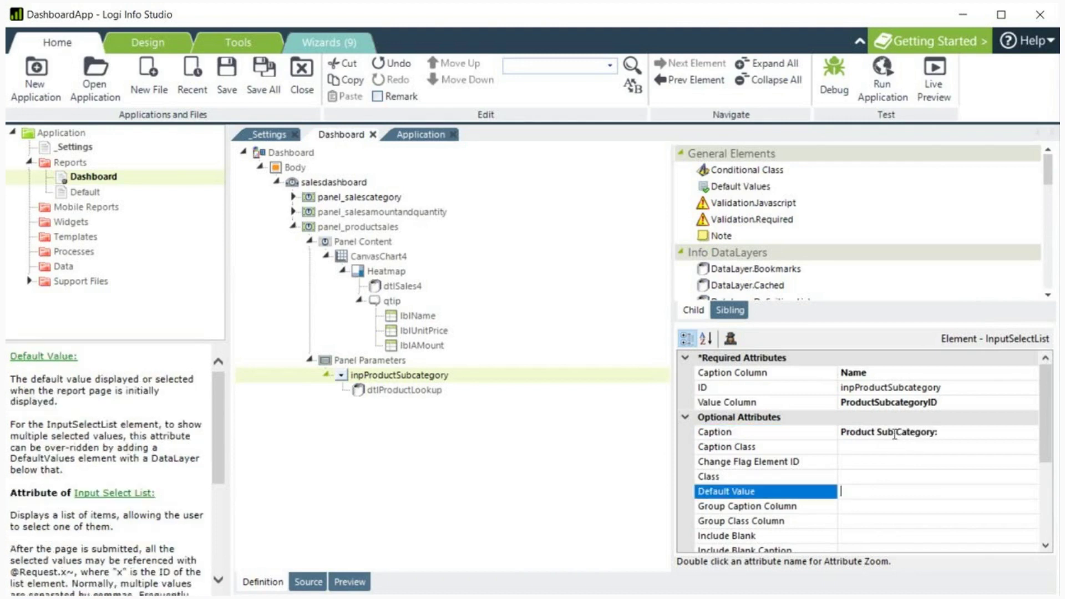
text(v)
text(@Request.ProductSubcategoryID~)
key(Return)
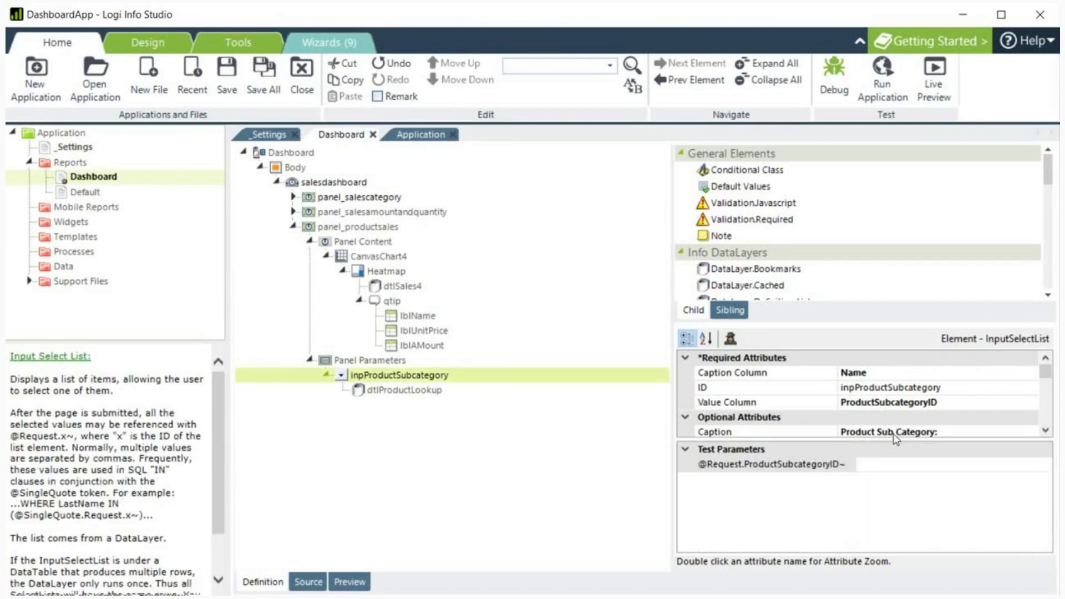
Set Include Blank to True with an Include Blank Value of -1.
scroll(898, 430, down, 3)
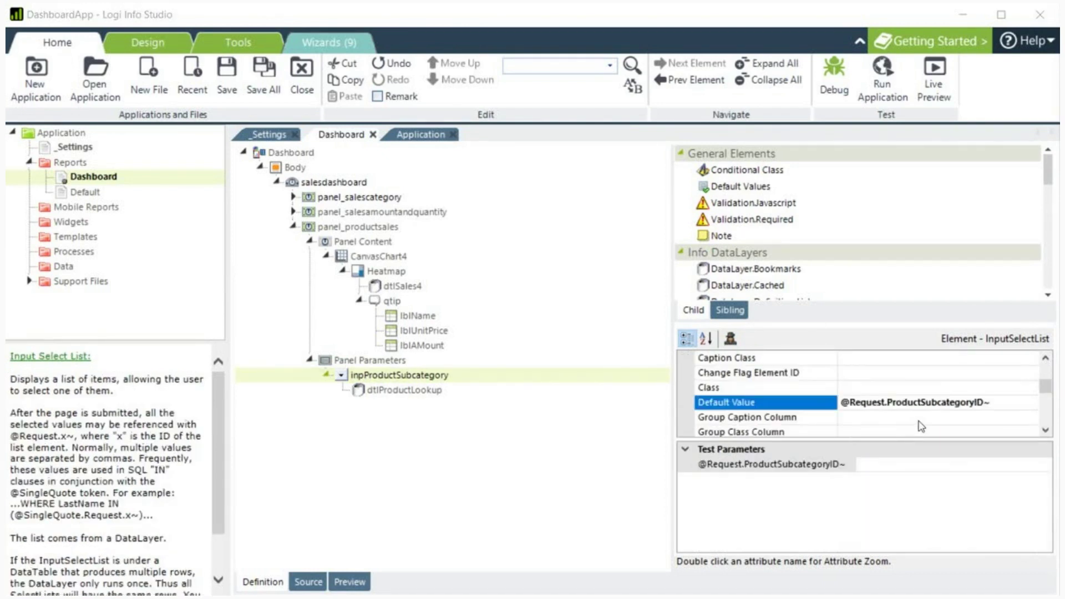
scroll(922, 427, down, 1)
click(1028, 403)
click(1029, 404)
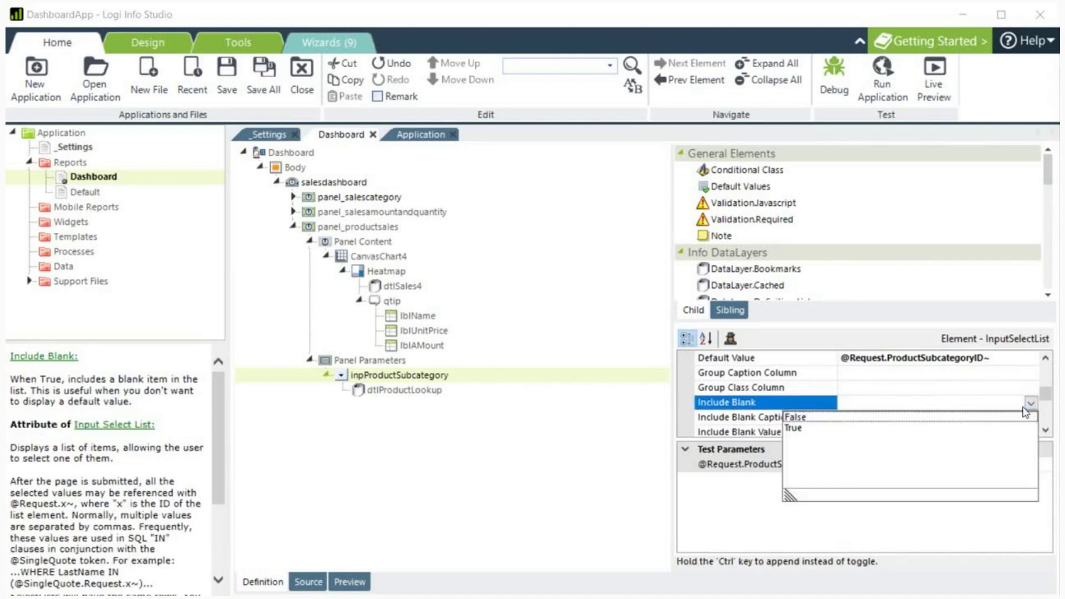
key(Down)
key(Down)
key(Return)
key(Down)
key(Down)
key(Down)
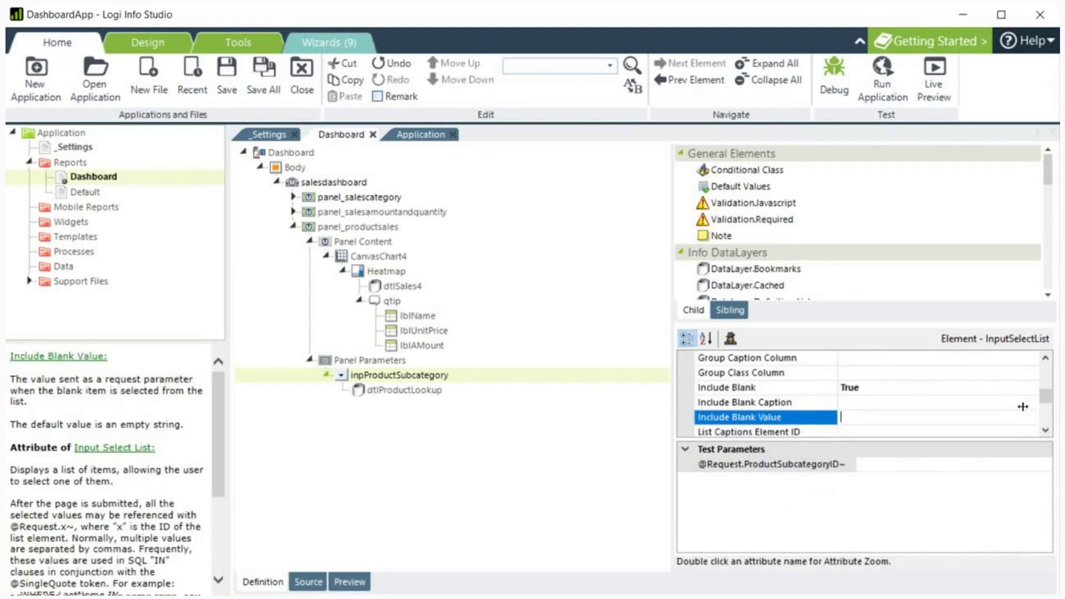
key(Up)
text(-1)
key(Return)
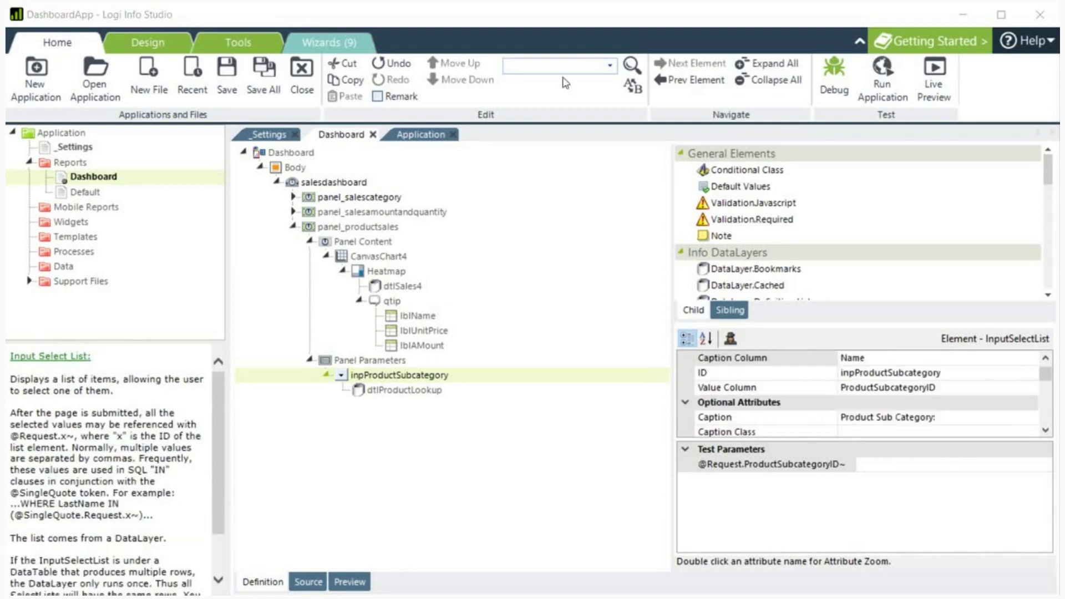
click(414, 288)
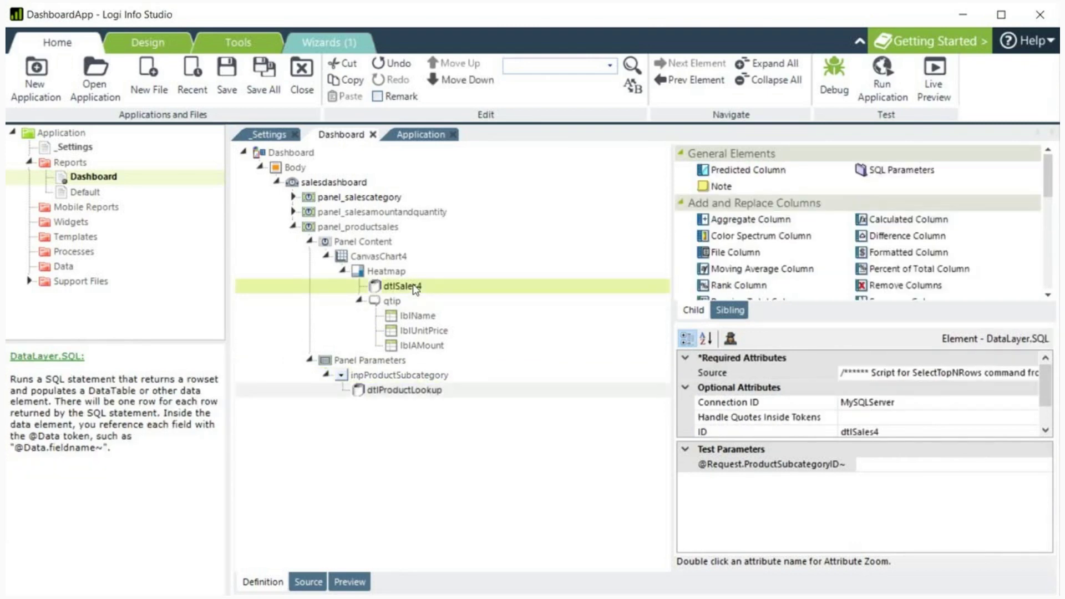
key(Tab)
key(Return)
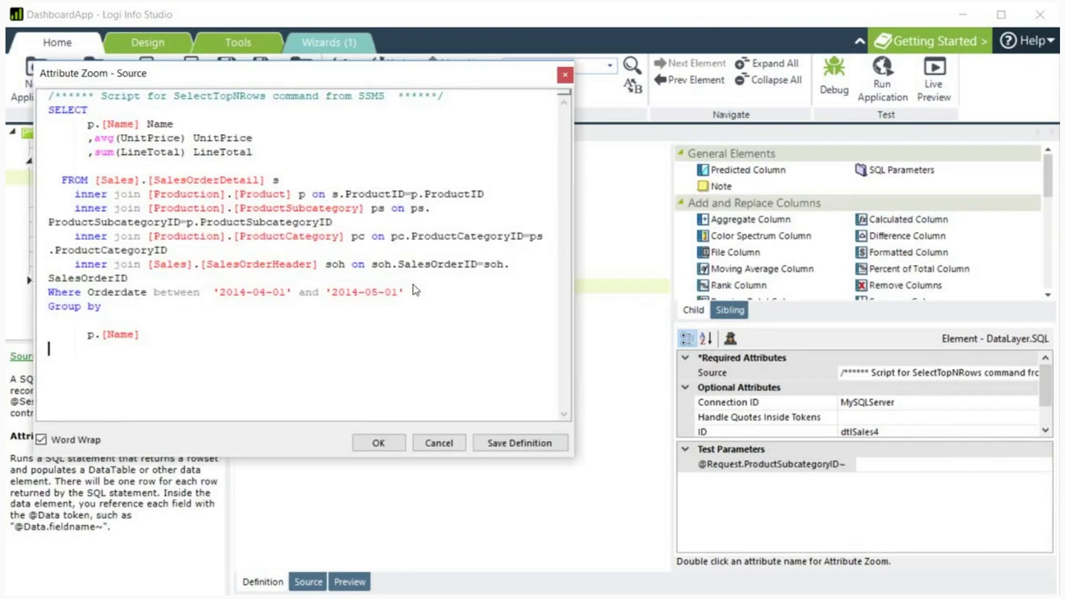
key(Return)
text(and  (ps.ProductSubcategoryID in (@SingleQuote.Request.inpProductSubcategory~) or ('@Request.inpProductSubcategory~'='-1')))
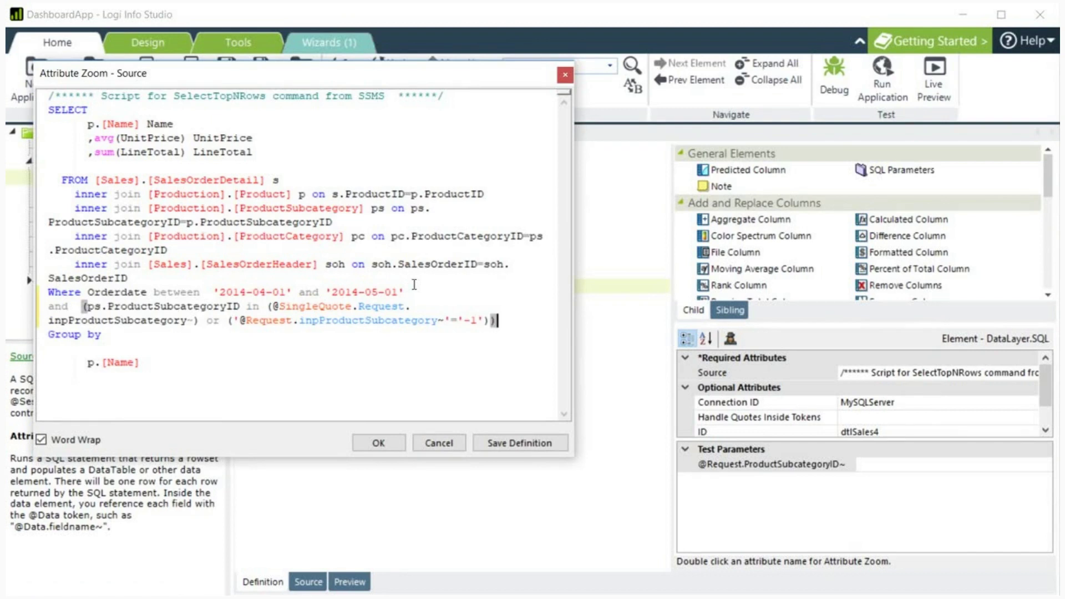
key(ctrl+Left)
key(ctrl+Left)
key(ctrl+Left)
key(ctrl+Left)
key(ctrl+shift+Right)
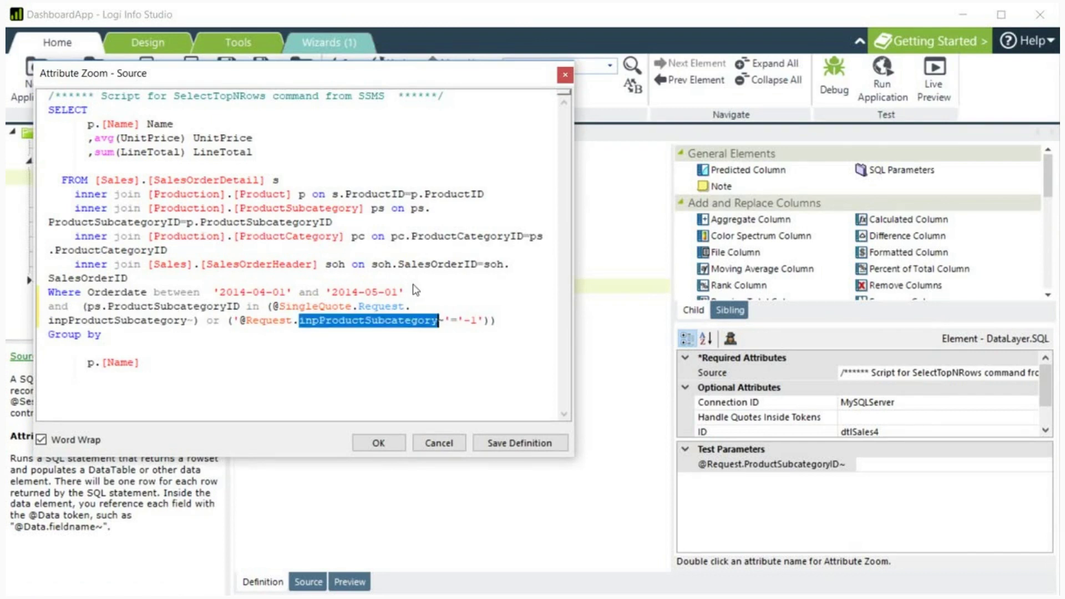
key(Tab)
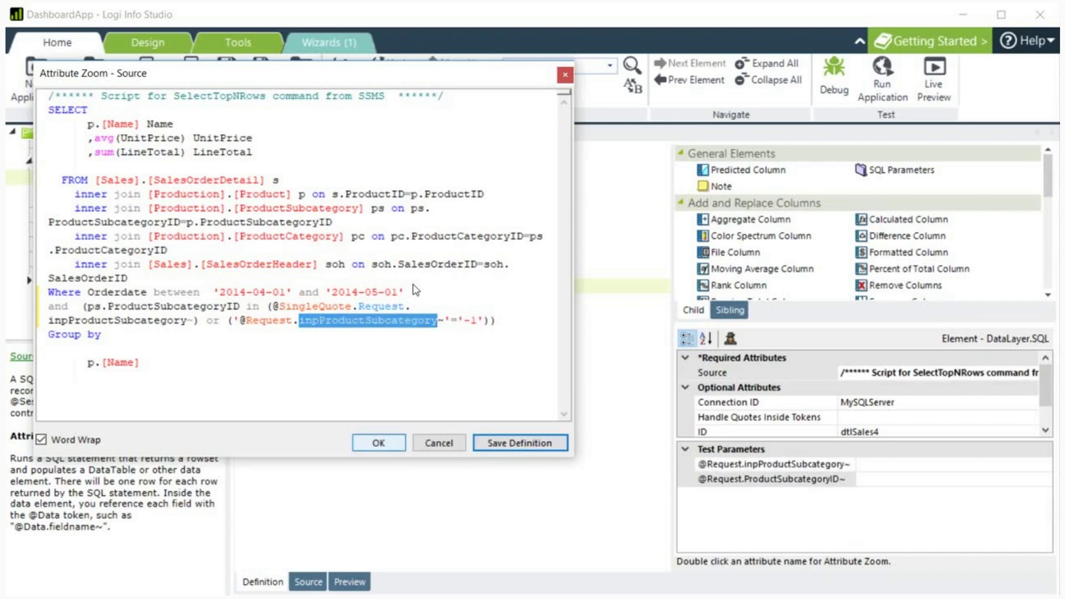
key(Return)
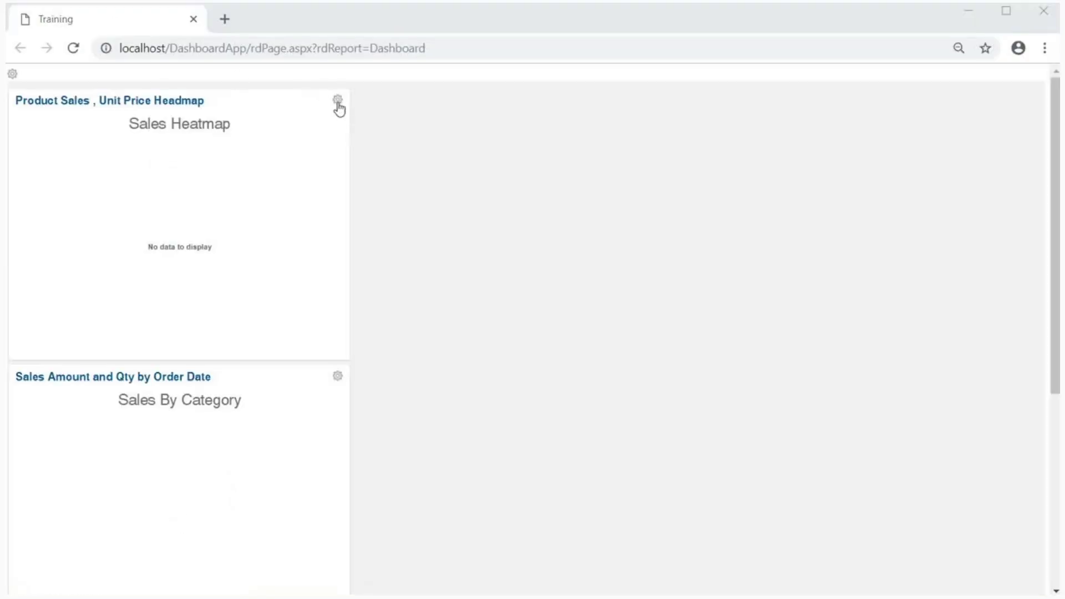
Set the heatmap panel's Product Sub Category parameter to Road Bikes.
click(338, 101)
key(Return)
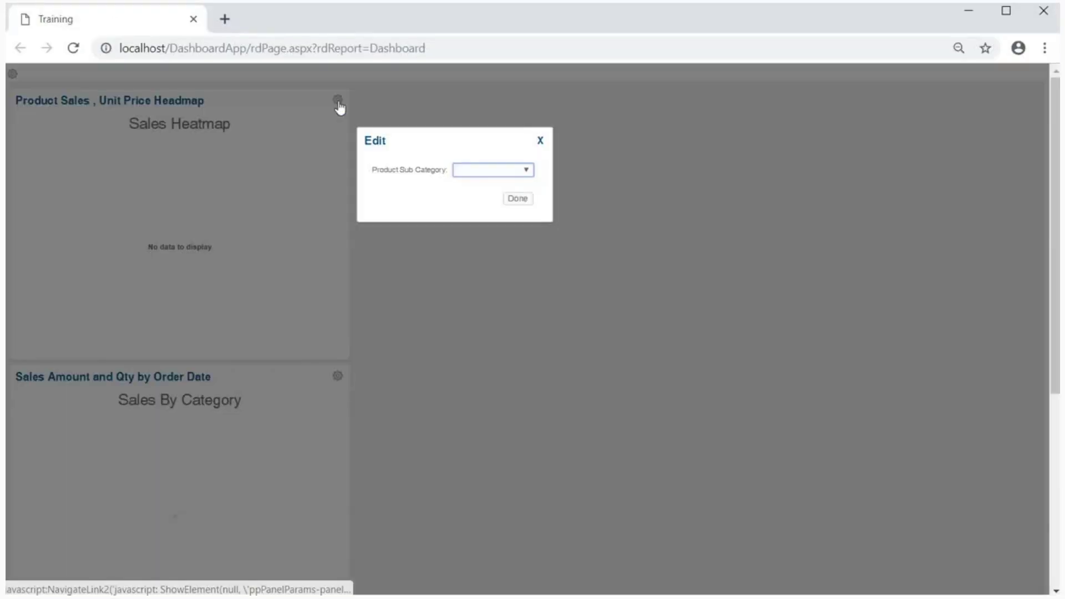
key(alt+Down)
key(Down)
key(Down)
key(Down)
key(Down)
key(Down)
key(Down)
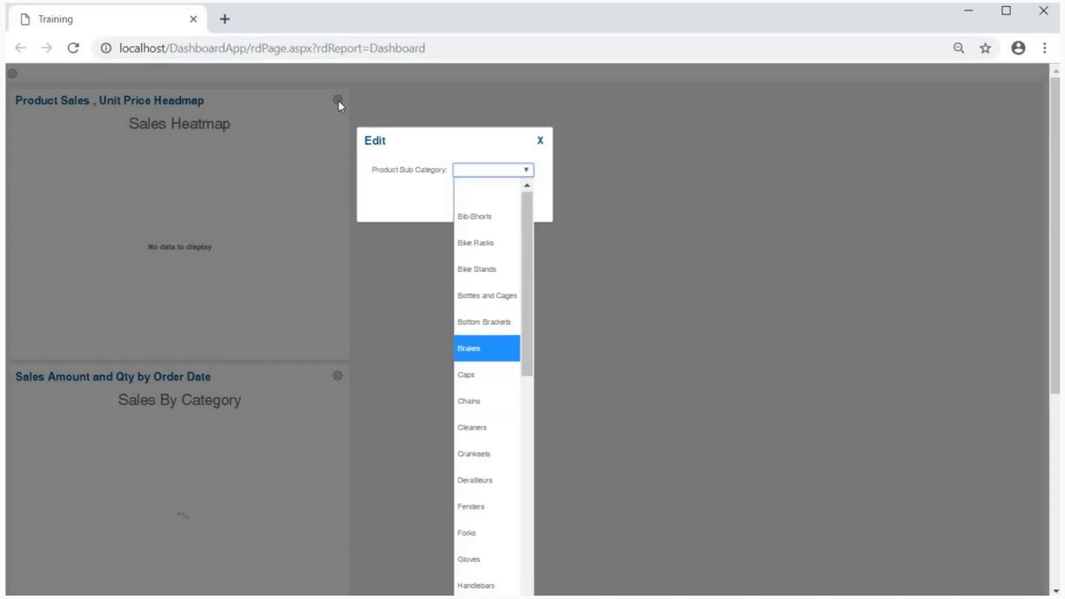
key(r)
key(Return)
key(Tab)
key(Return)
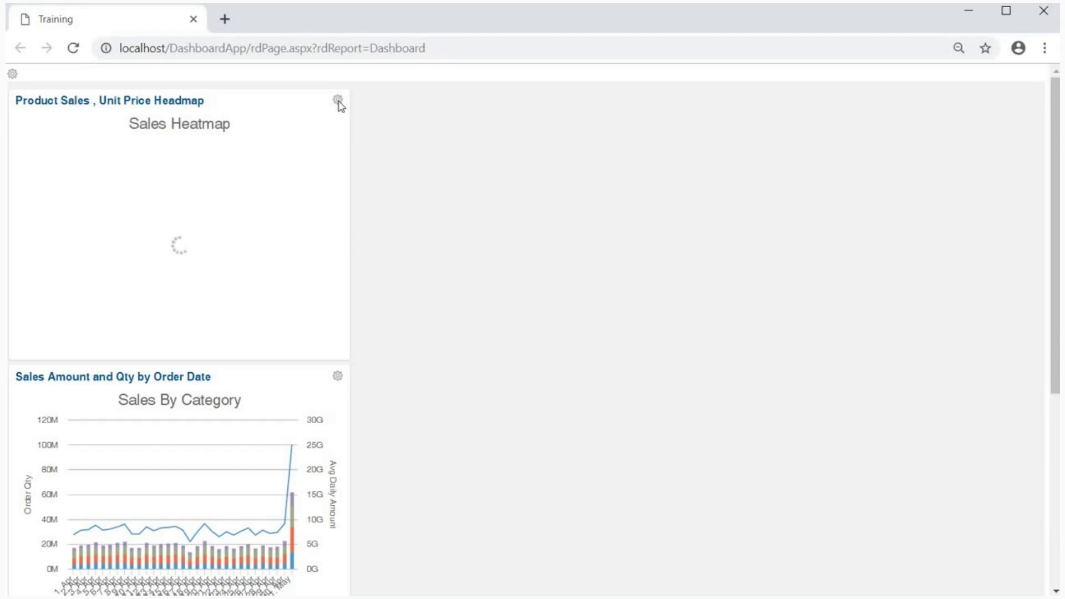
Change the heatmap's Product Sub Category to Cranksets and apply it.
click(339, 102)
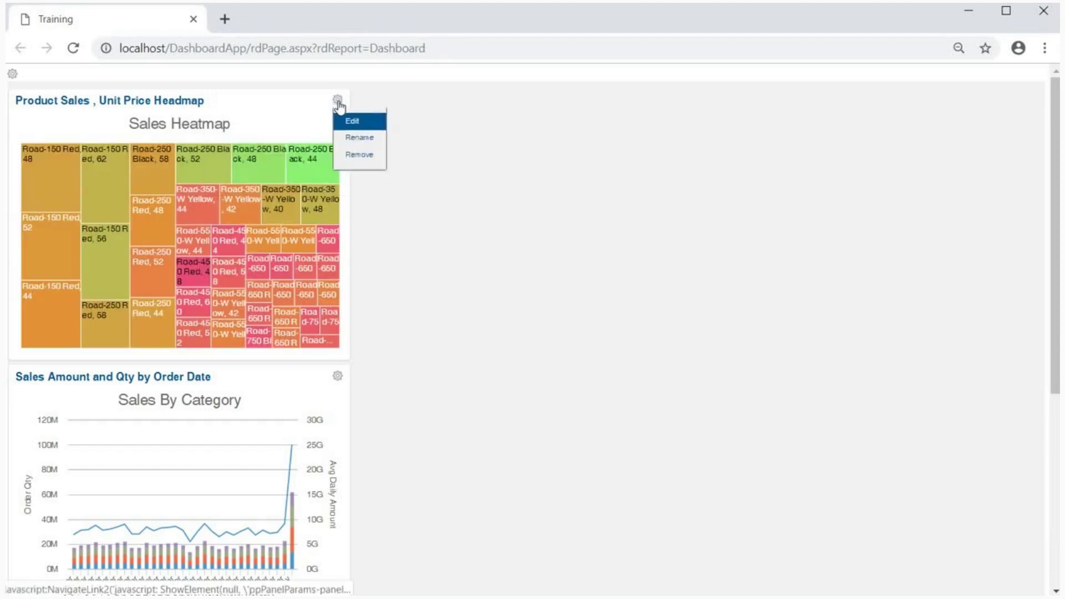
click(350, 119)
key(alt+Down)
key(Return)
key(Tab)
key(Return)
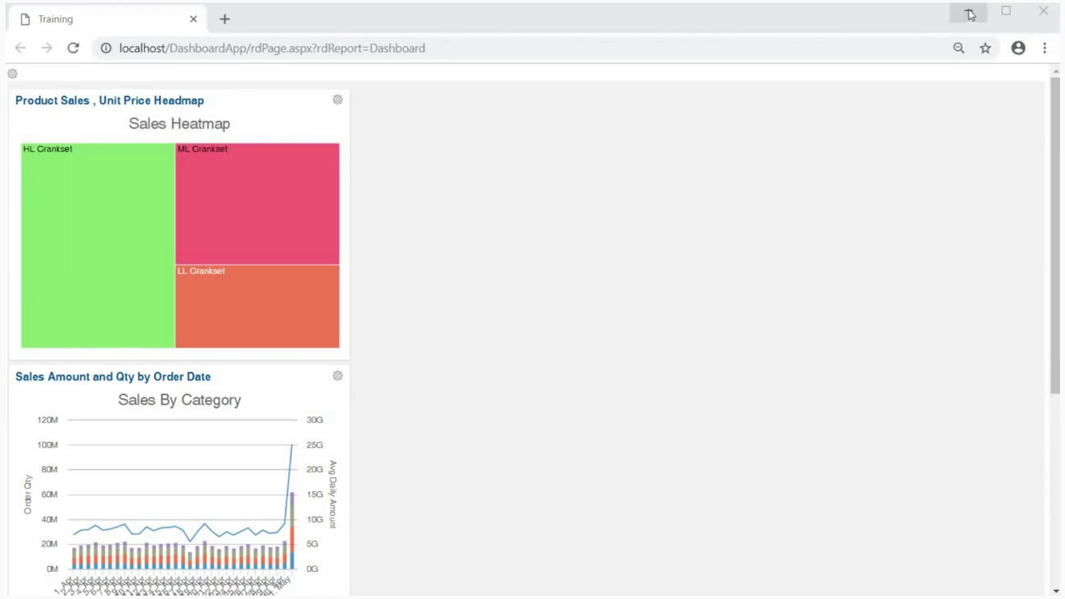
Set salesdashboard's Dashboard Adjustable and Dashboard Tabs attributes to True.
click(968, 11)
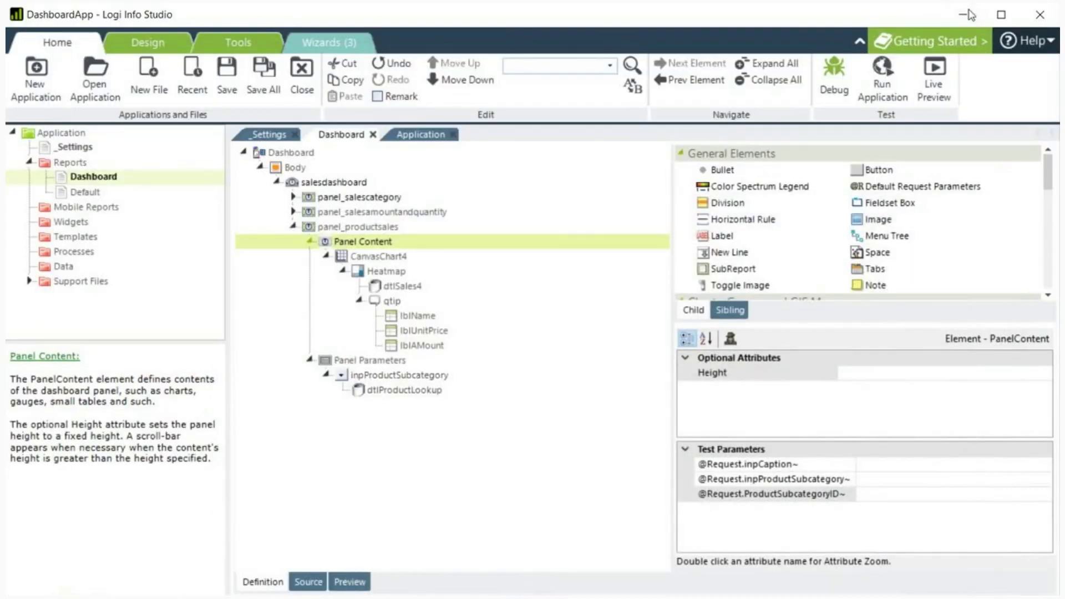
click(334, 182)
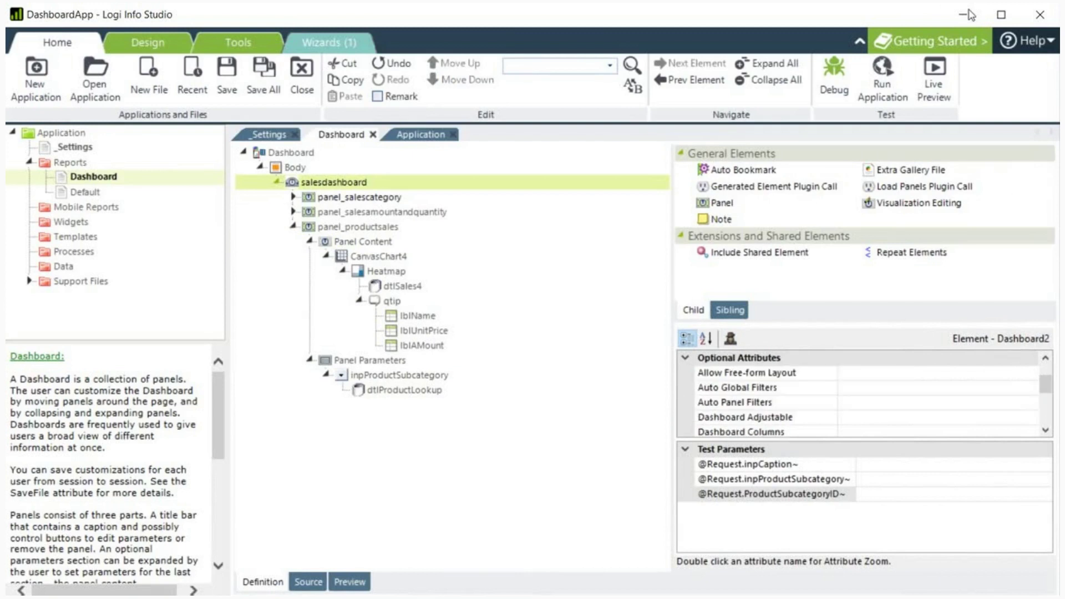
click(745, 417)
click(1031, 418)
click(793, 430)
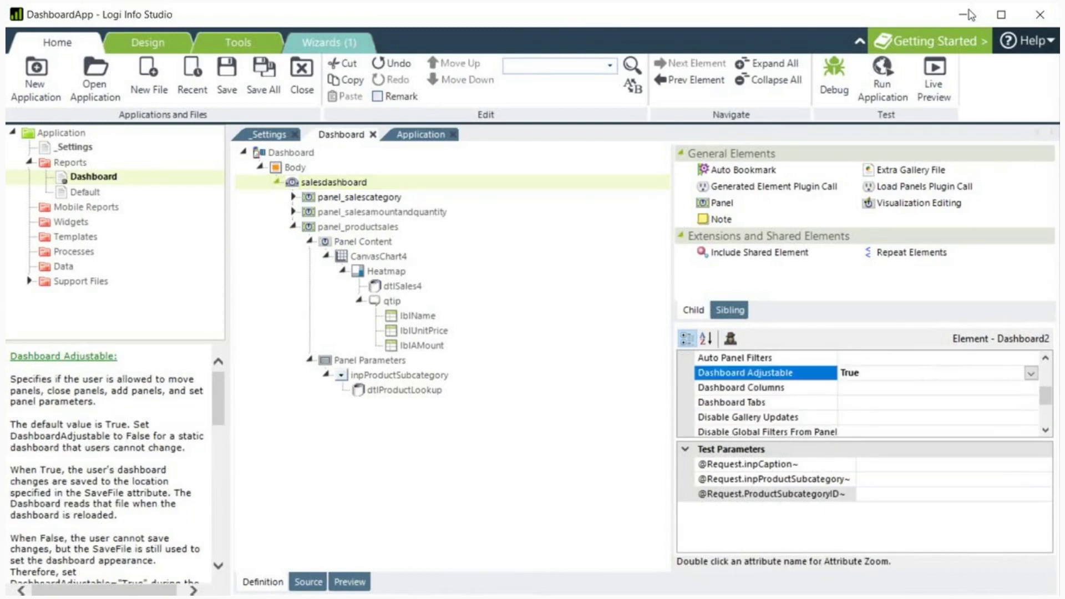
click(745, 402)
click(1031, 402)
click(794, 418)
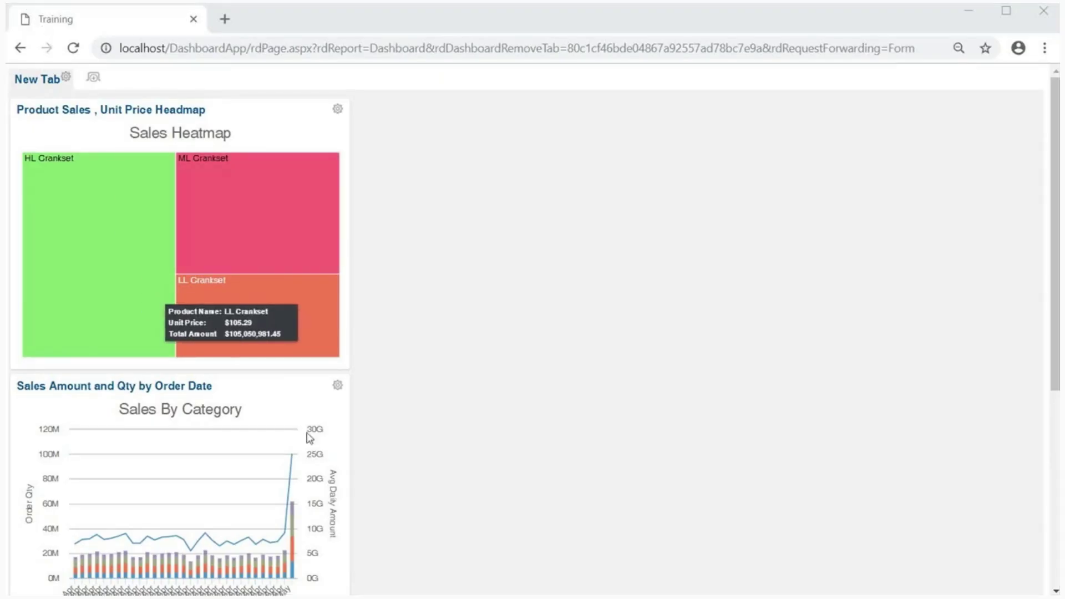
Move the Sales Amount and Qty panel beside the heatmap and rename the tab Testing.
drag(299, 381, 301, 385)
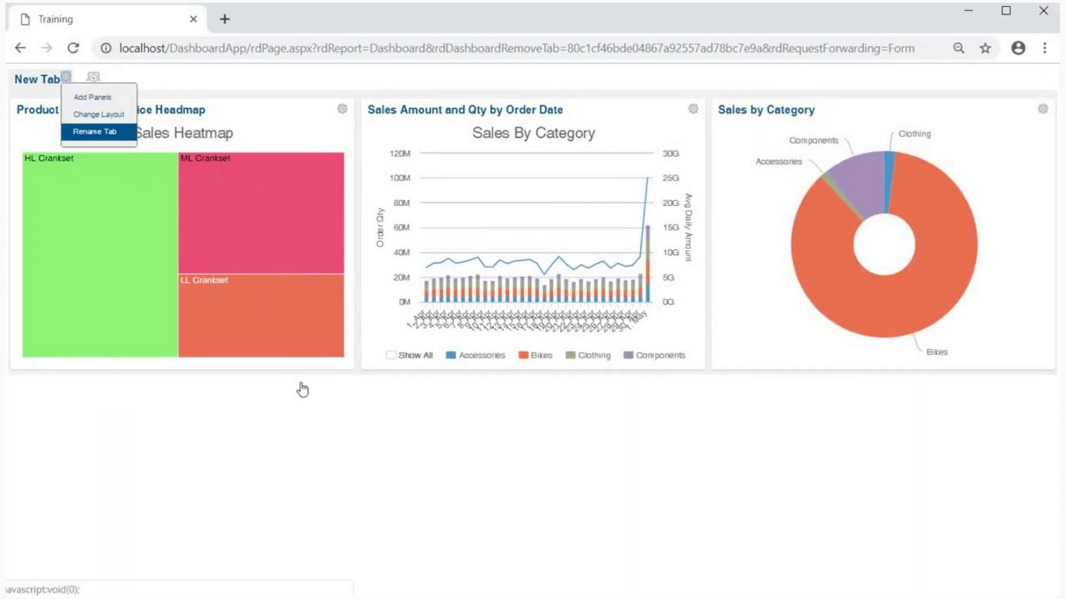
key(Return)
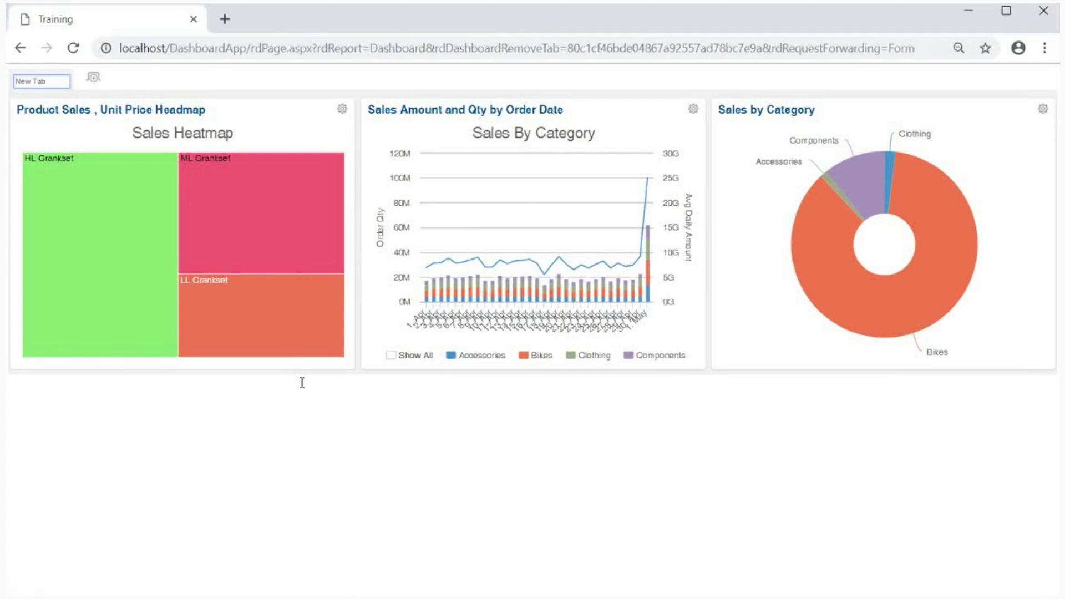
key(ctrl+a)
text(Testin)
key(Return)
Add a new tab containing the Sales by Category panel.
key(Tab)
key(Return)
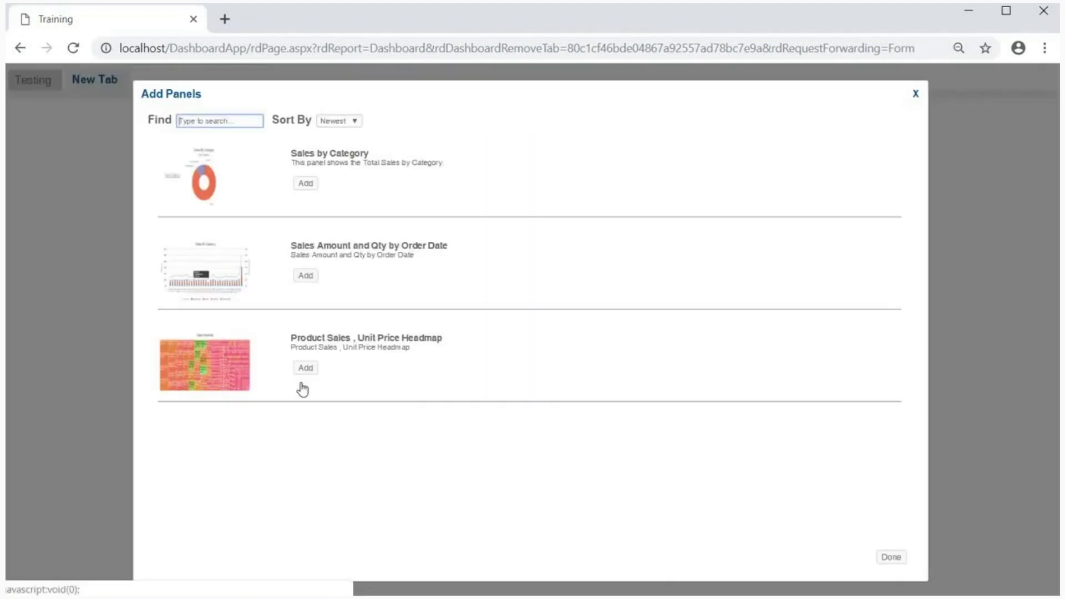
key(Tab)
key(Tab)
key(Return)
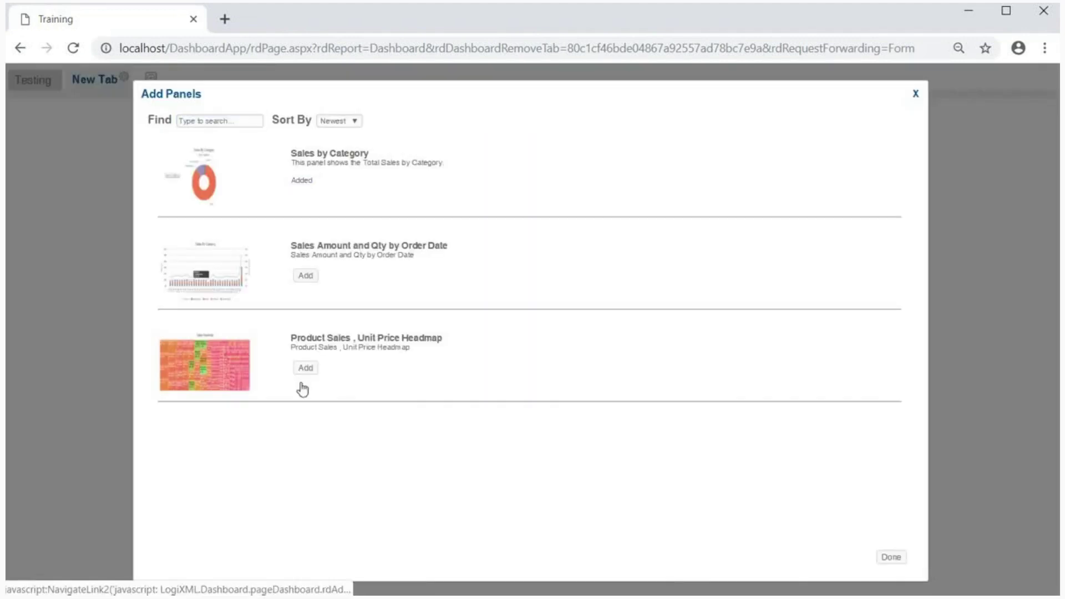
key(Tab)
key(Return)
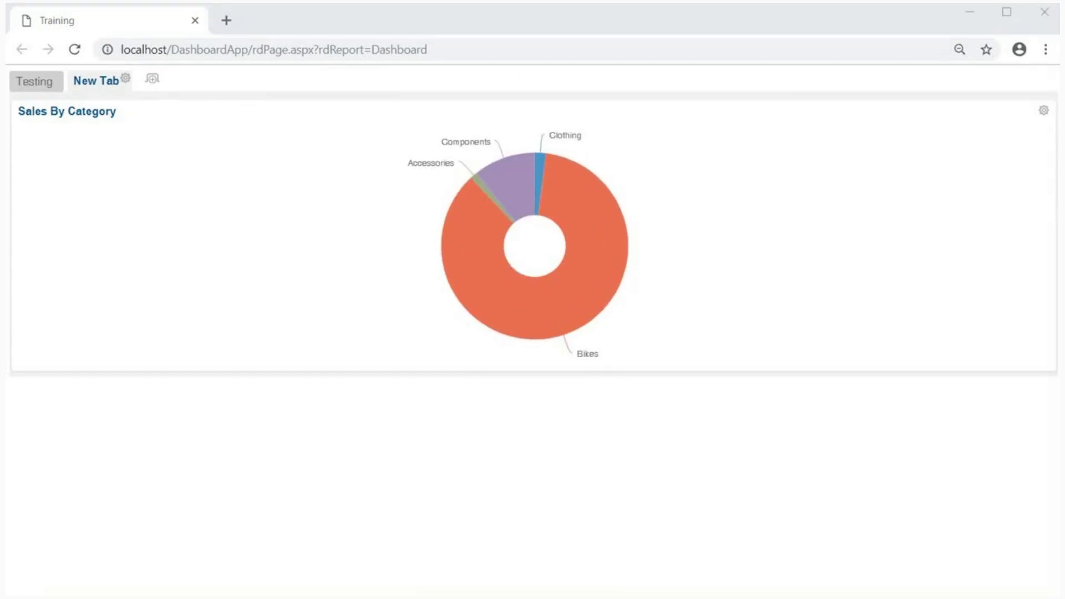
Inspect the Save File path's AppPhysicalPath, user token and .xml extension, then bring up SavedDashboards.
click(966, 12)
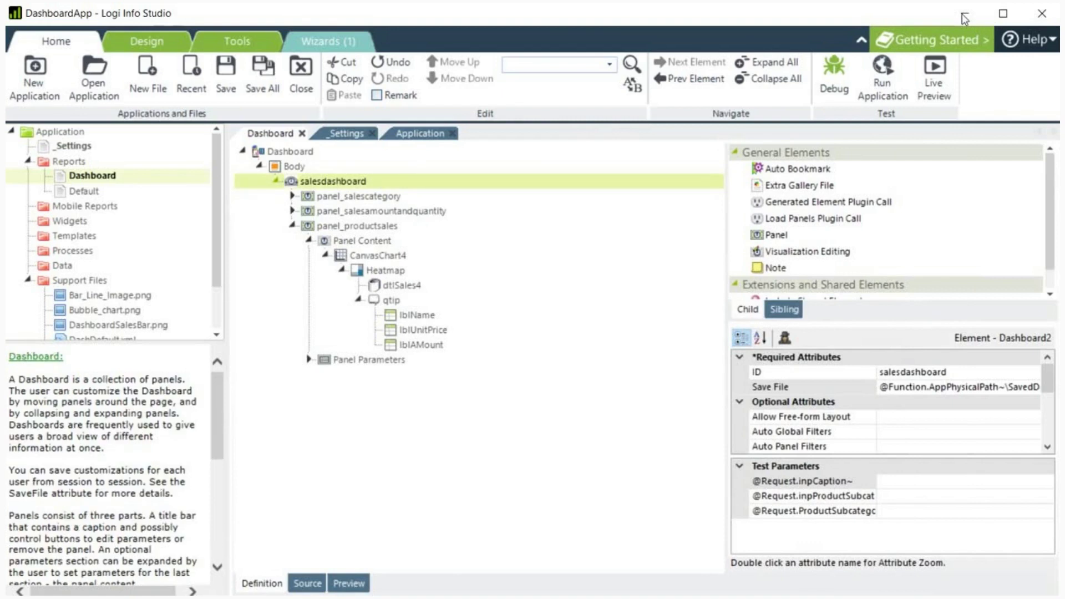
double_click(770, 387)
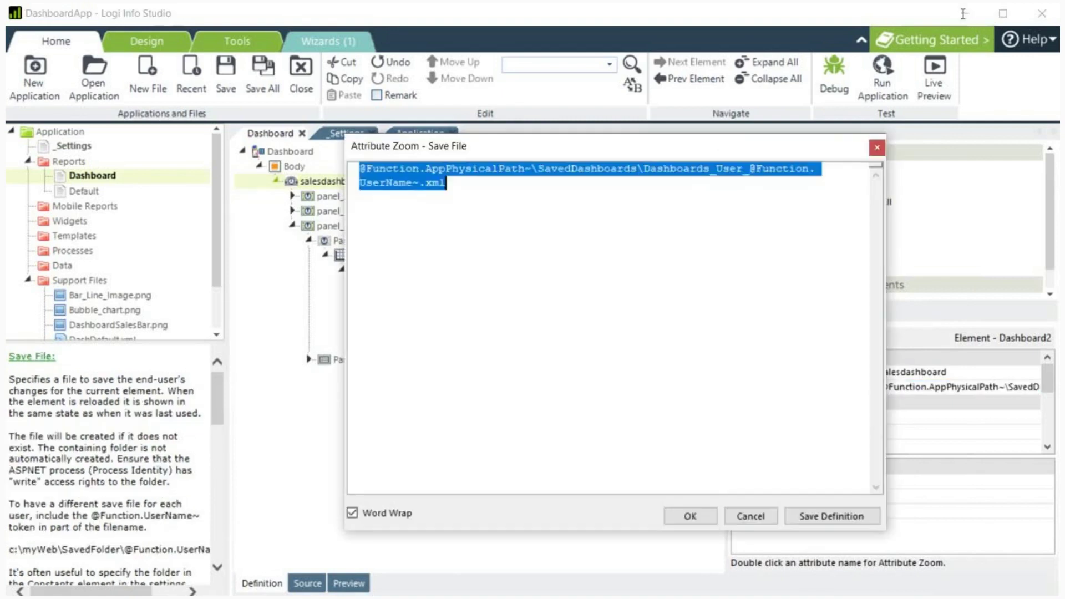
click(446, 183)
double_click(479, 169)
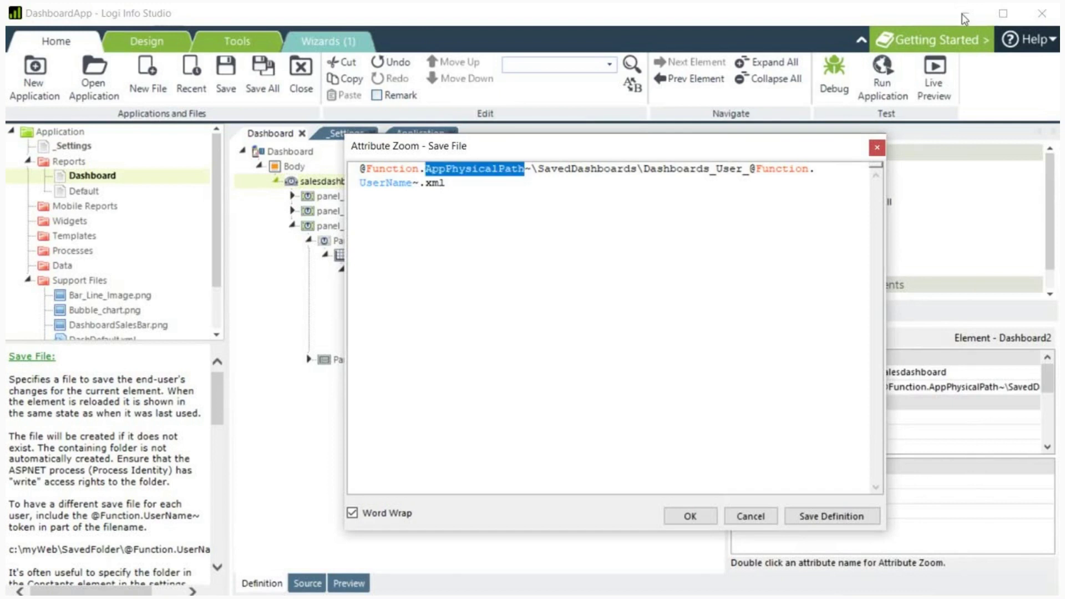
mouse_move(764, 168)
mouse_down()
mouse_move(549, 169)
mouse_move(414, 183)
mouse_up()
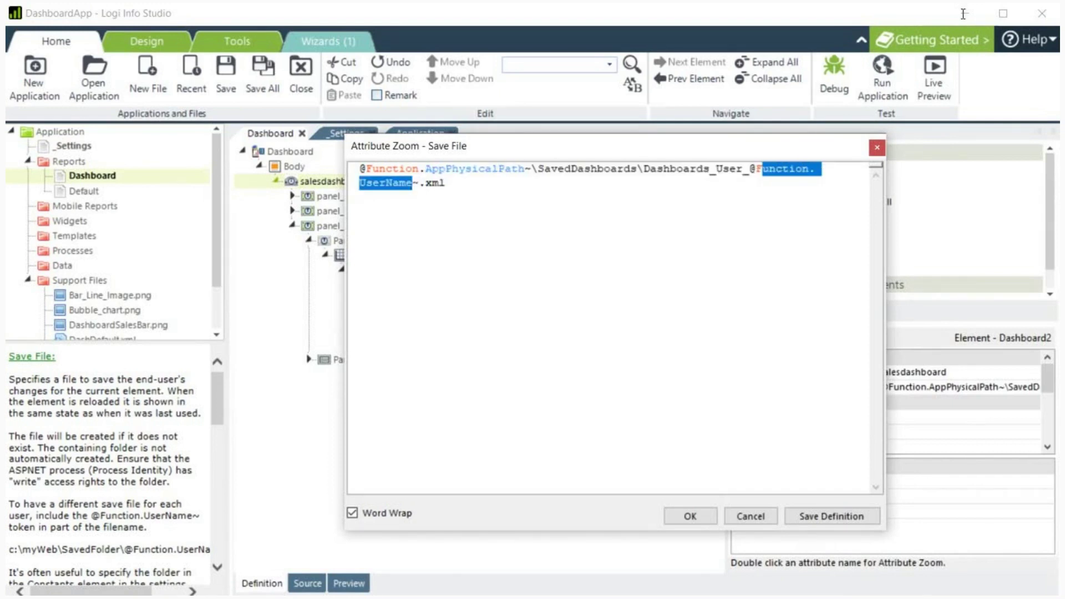
double_click(436, 183)
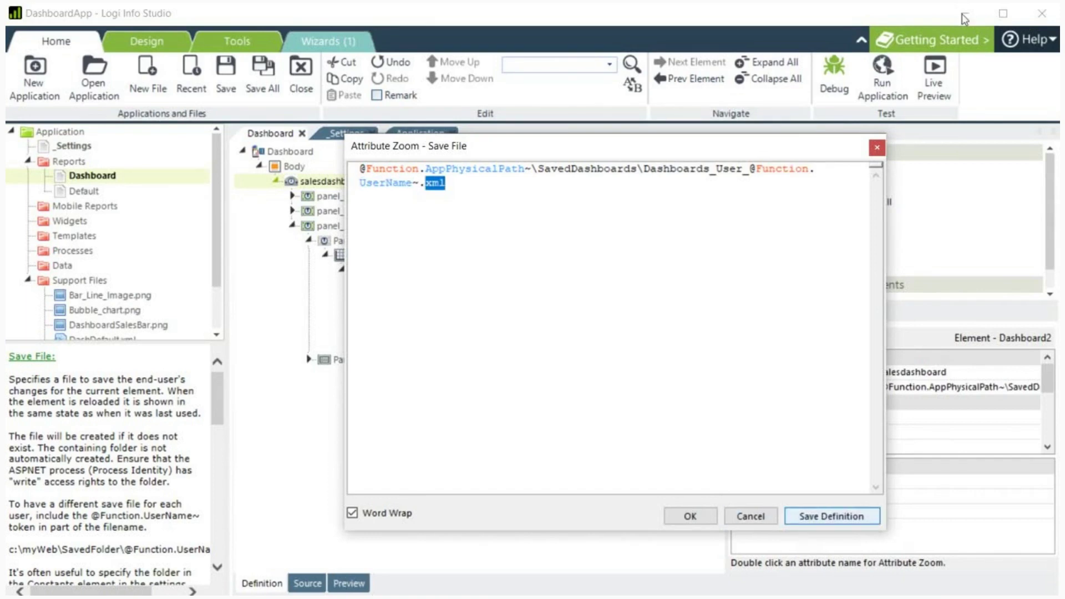
click(690, 516)
key(alt+Tab)
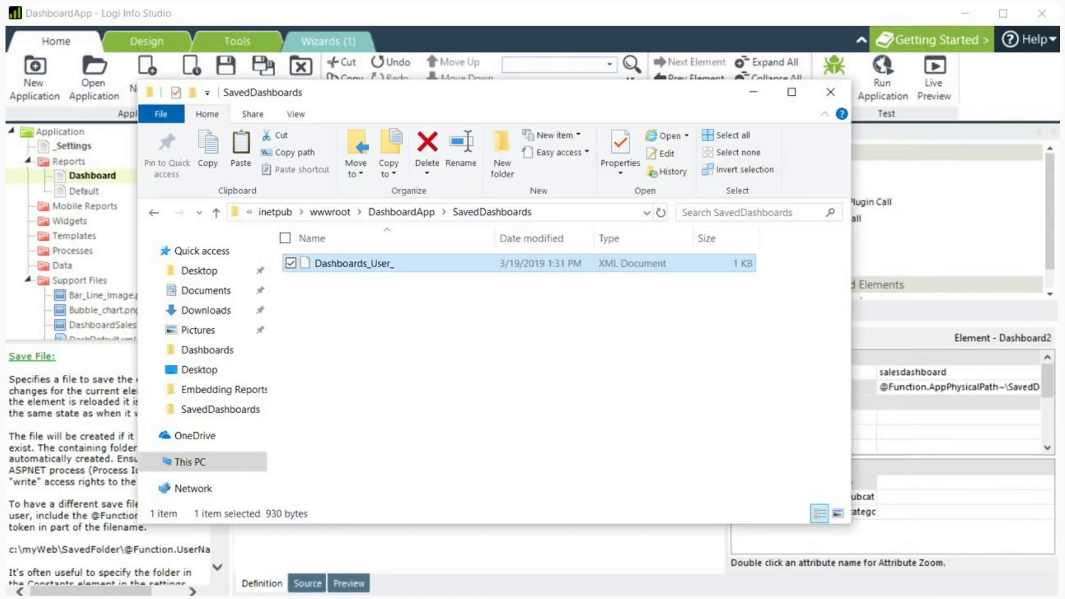
Open Dashboards_User_ in Notepad++ and inspect its Panel entries and Tabs section.
right_click(319, 268)
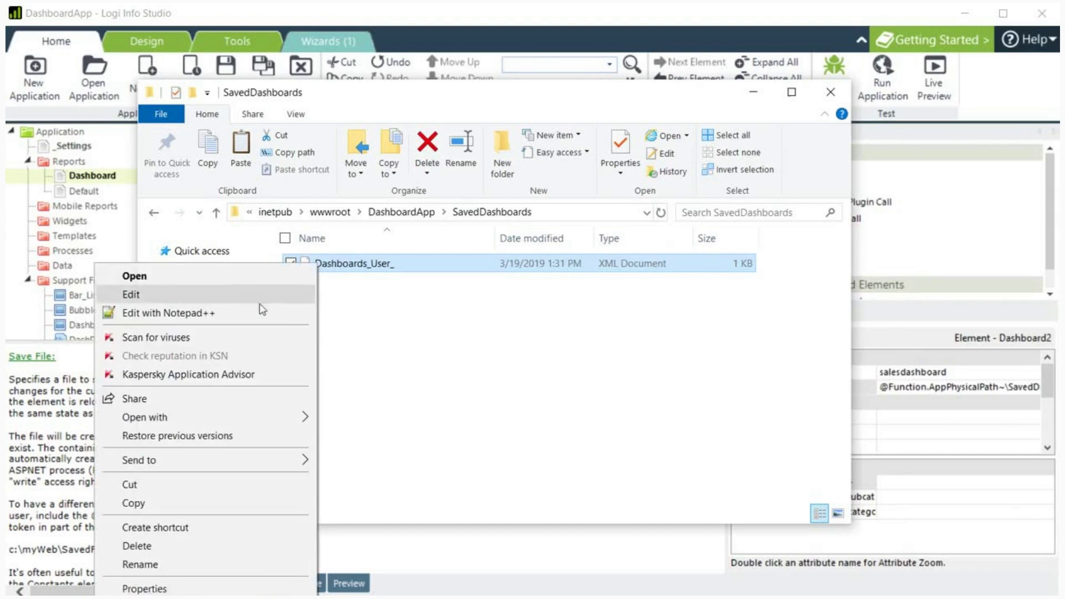
click(258, 313)
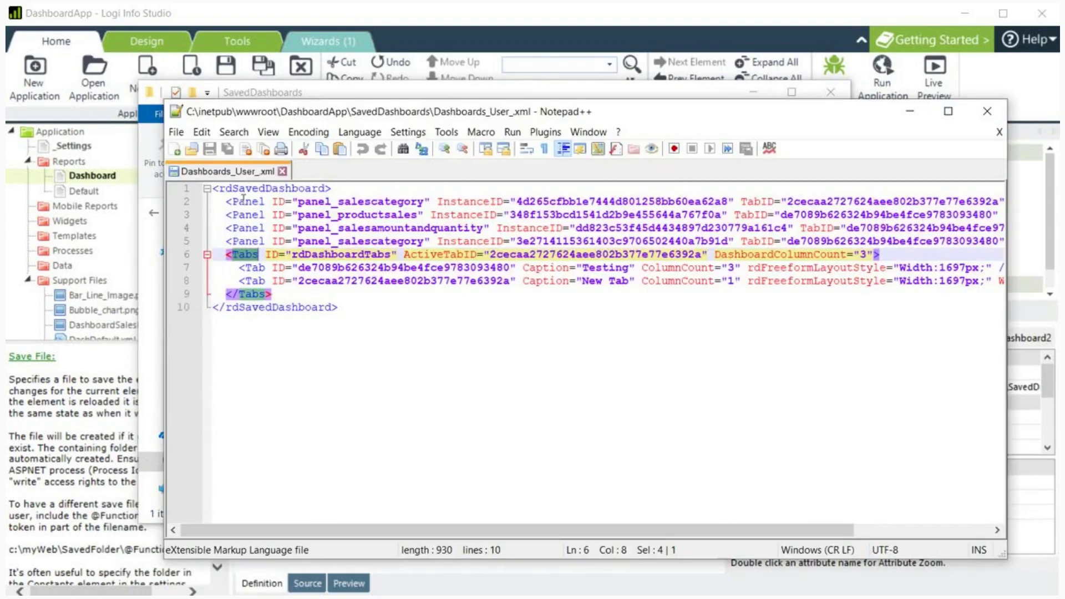
double_click(245, 201)
double_click(246, 254)
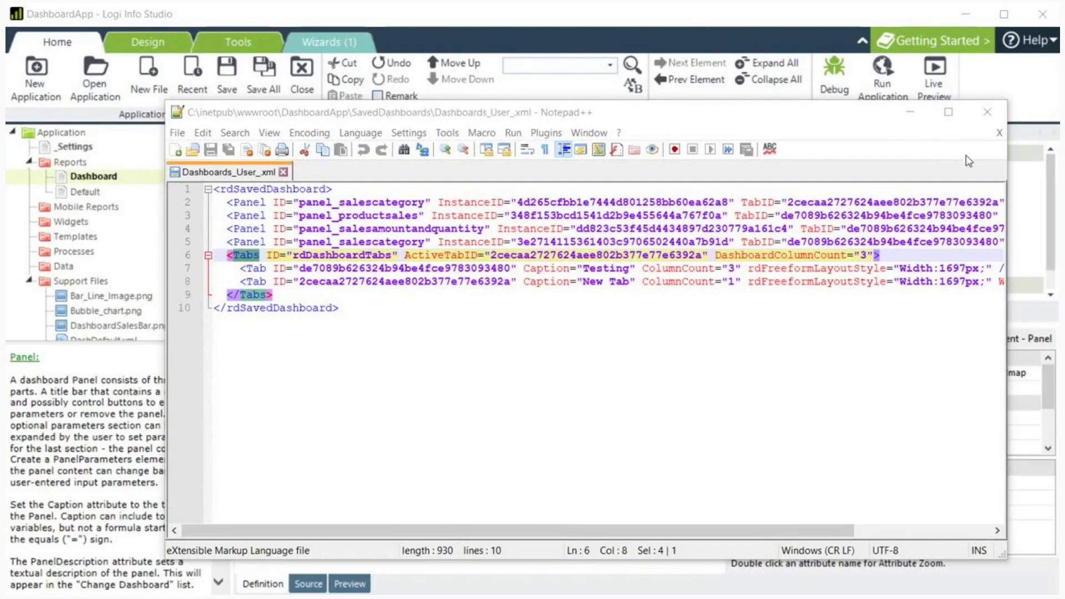
Minimize Notepad++ and collapse panel_productsales in the Studio element tree.
click(911, 112)
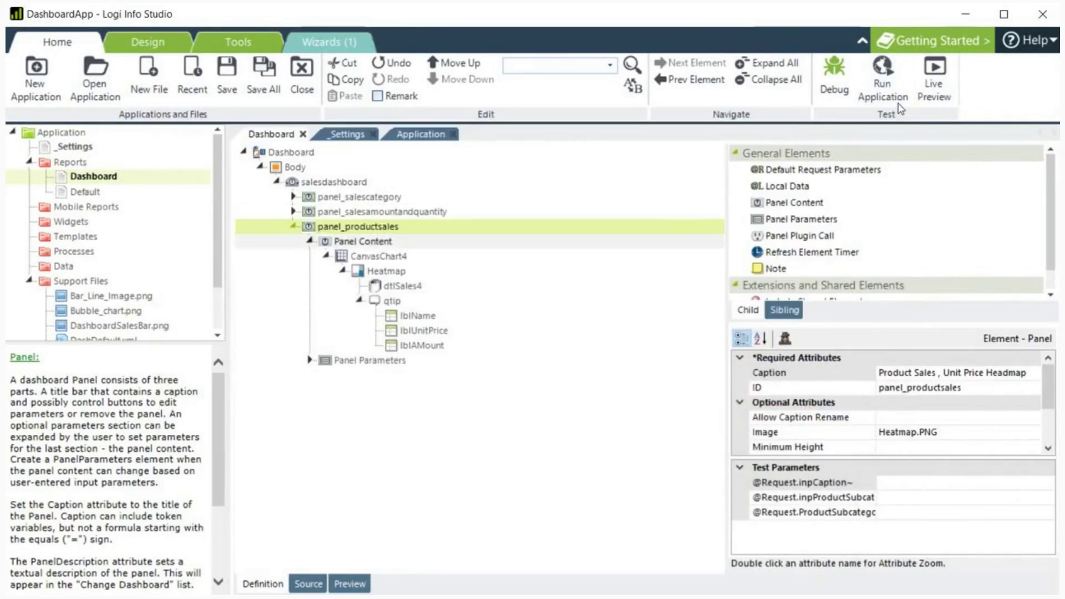
key(Left)
key(Left)
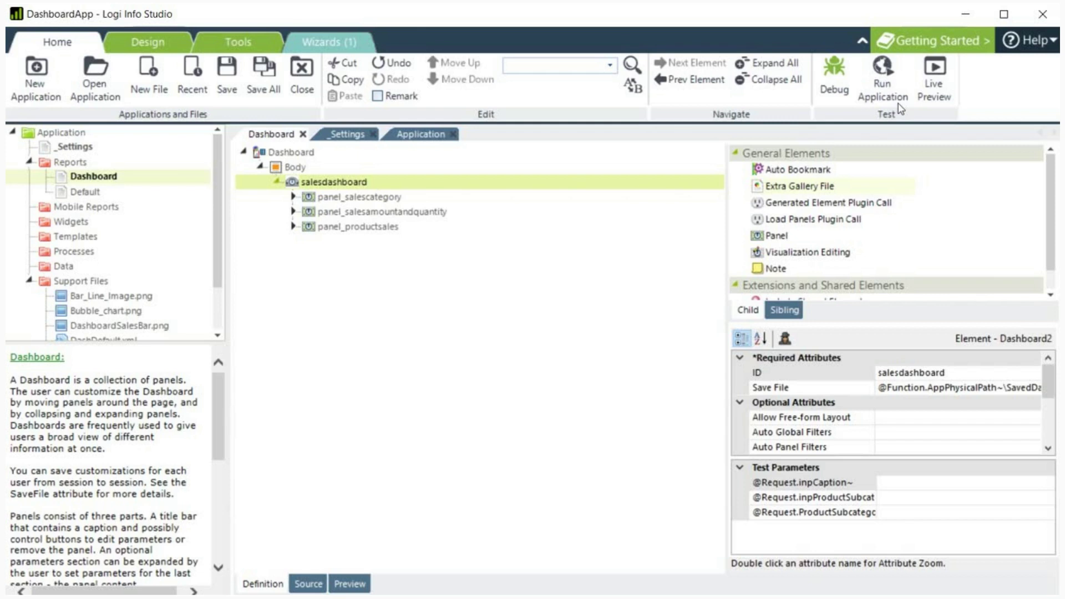
key(Return)
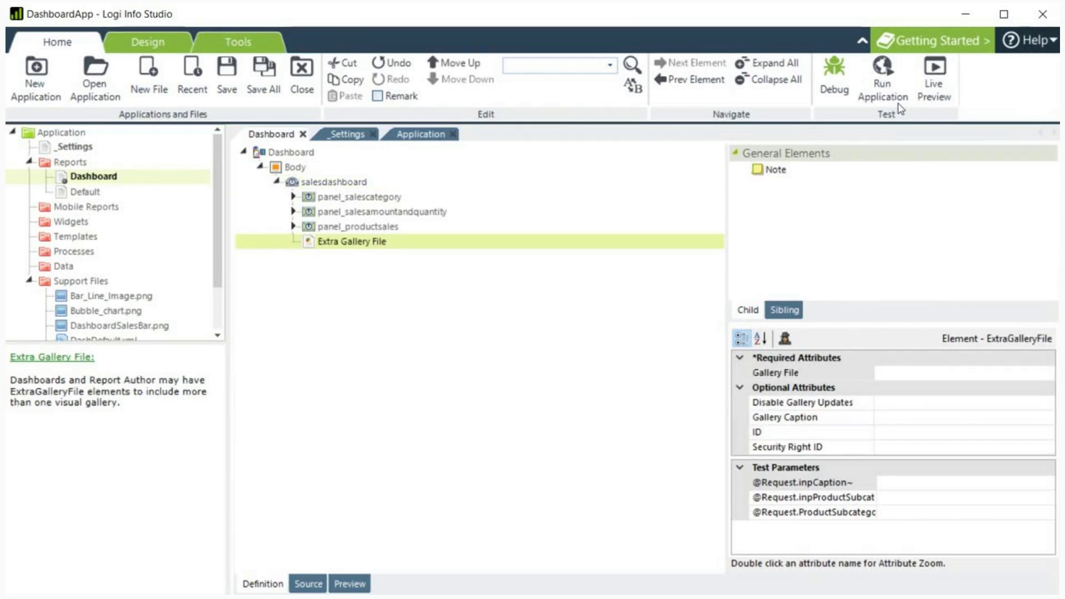
double_click(781, 374)
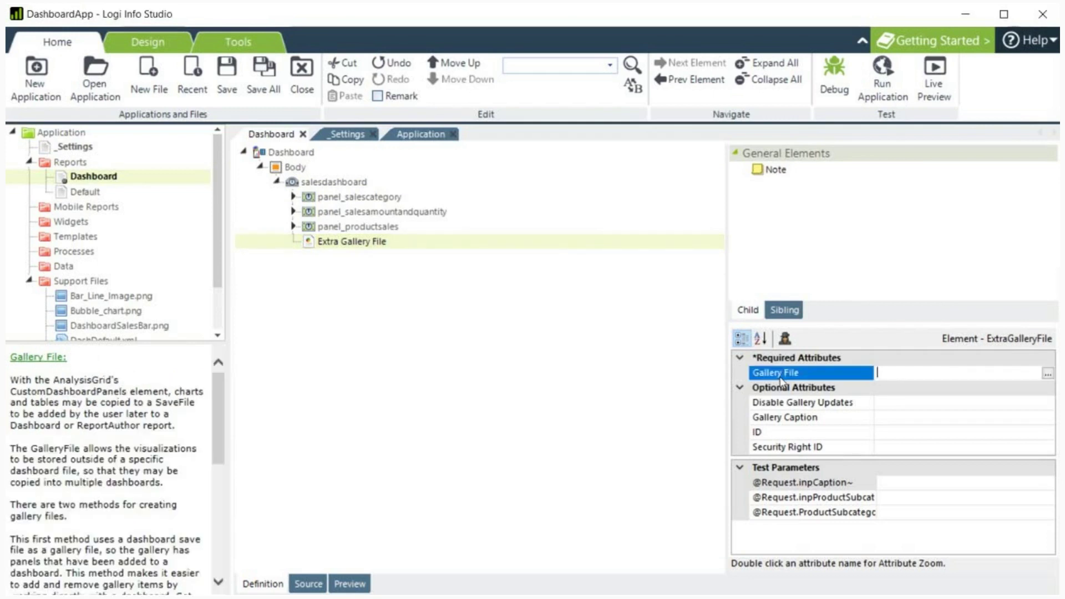
text(@Function.AppPhysicalPath~\SavedDashboards\Gallery.xml)
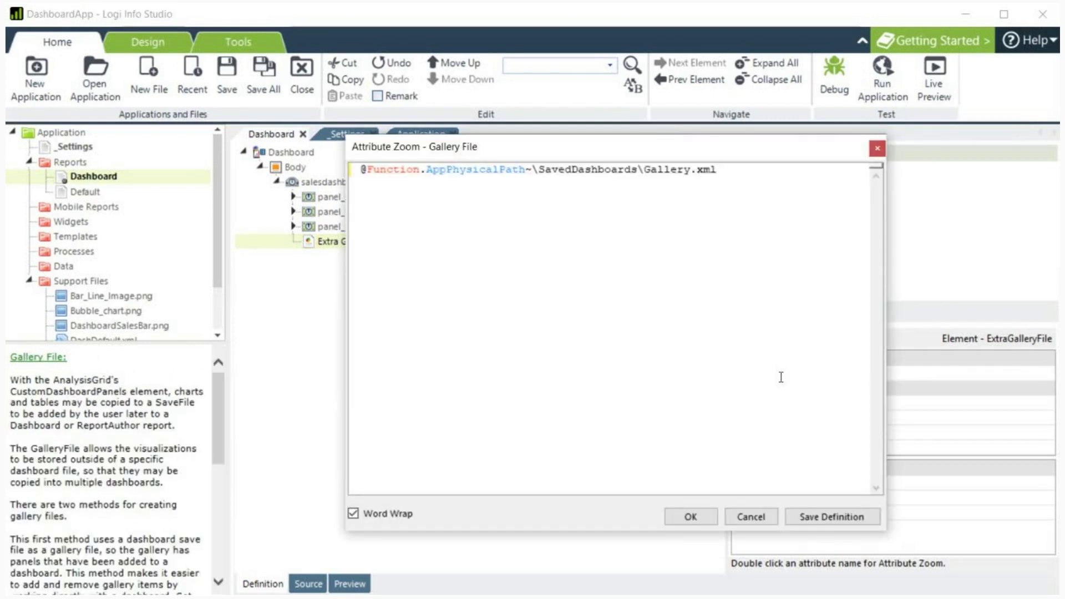
key(ctrl+Left)
key(ctrl+Left)
key(ctrl+shift+Right)
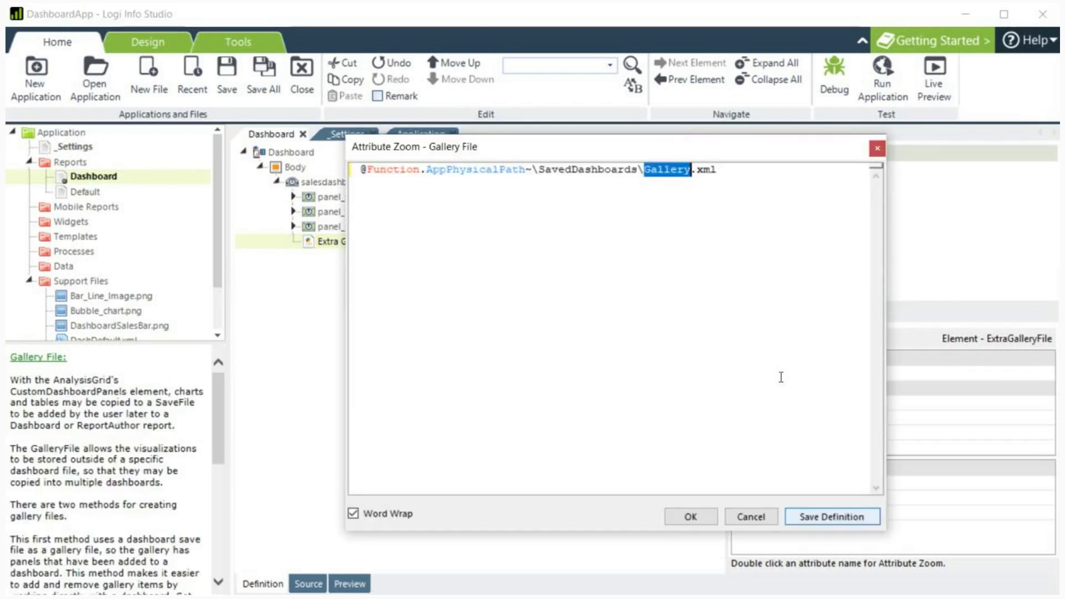
key(Return)
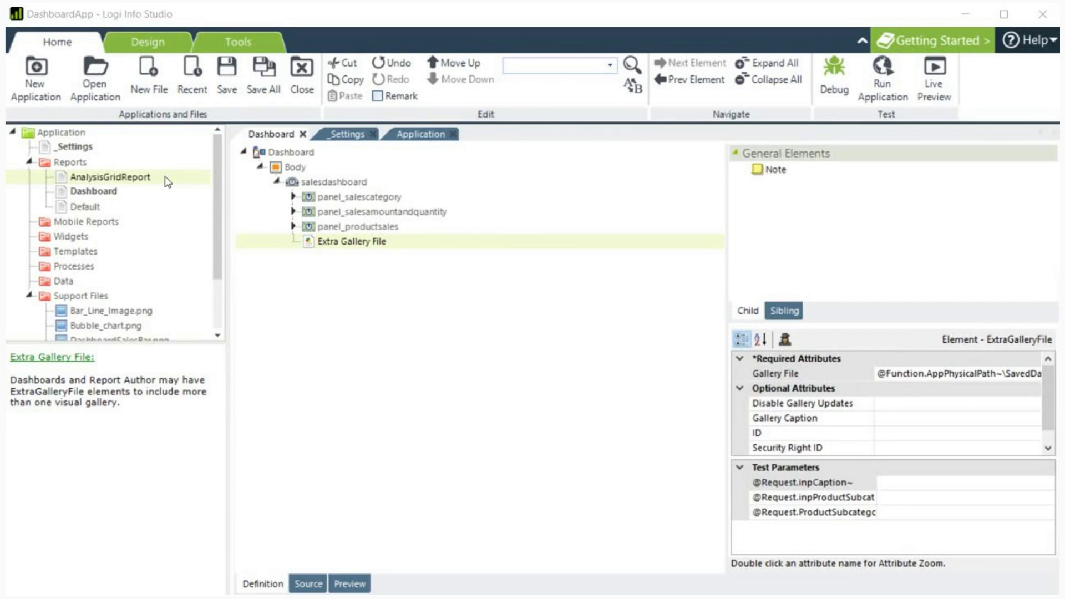
Open the AnalysisGridReport definition and run it in the browser.
double_click(103, 178)
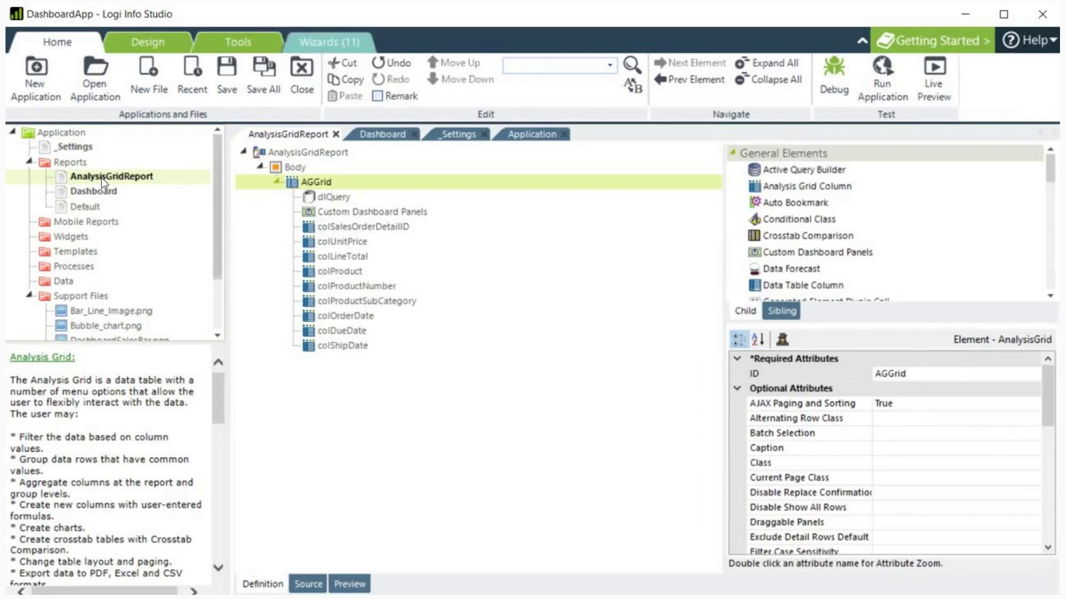
right_click(103, 181)
key(Down)
key(Down)
key(Return)
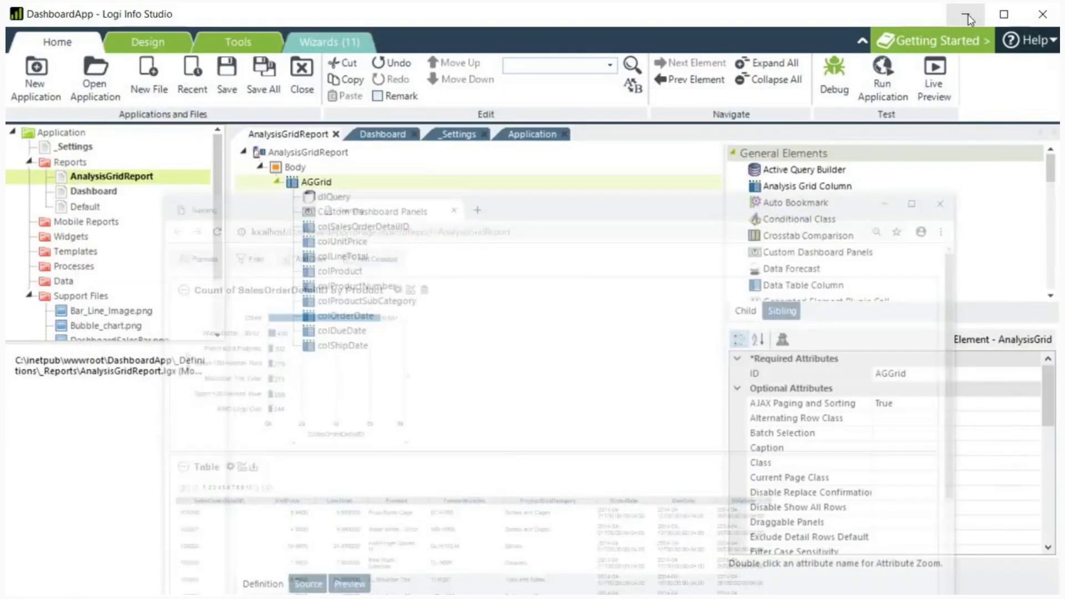
Minimize the browser and switch back to the Dashboard definition in Studio.
click(970, 13)
key(ctrl+Tab)
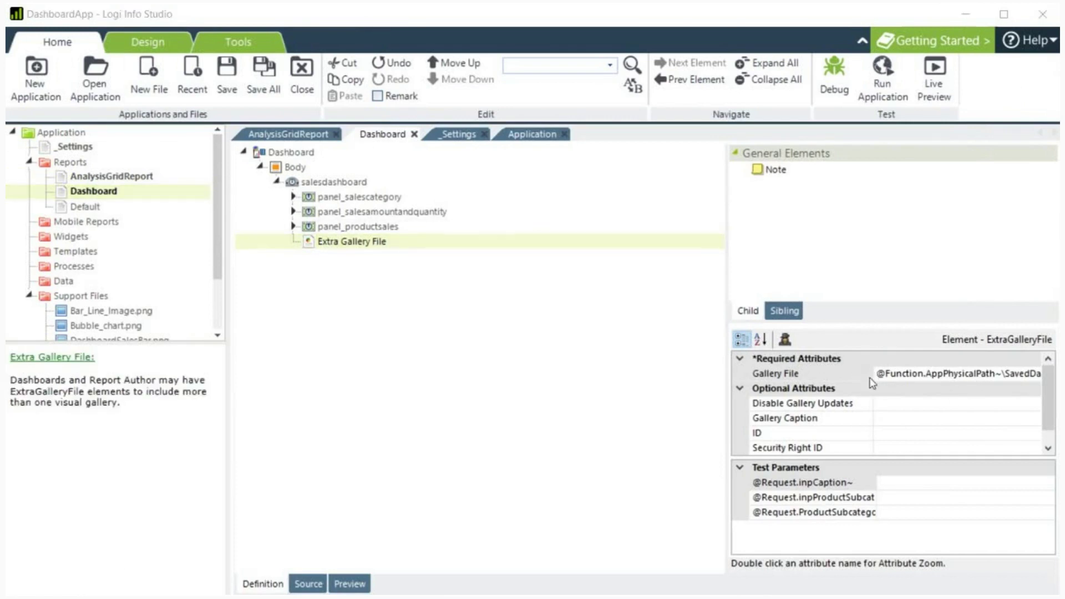
right_click(99, 195)
Run Dashboard in the browser, add Sales Orders by Product to New Tab, then minimize Chrome.
key(Down)
key(Down)
key(Return)
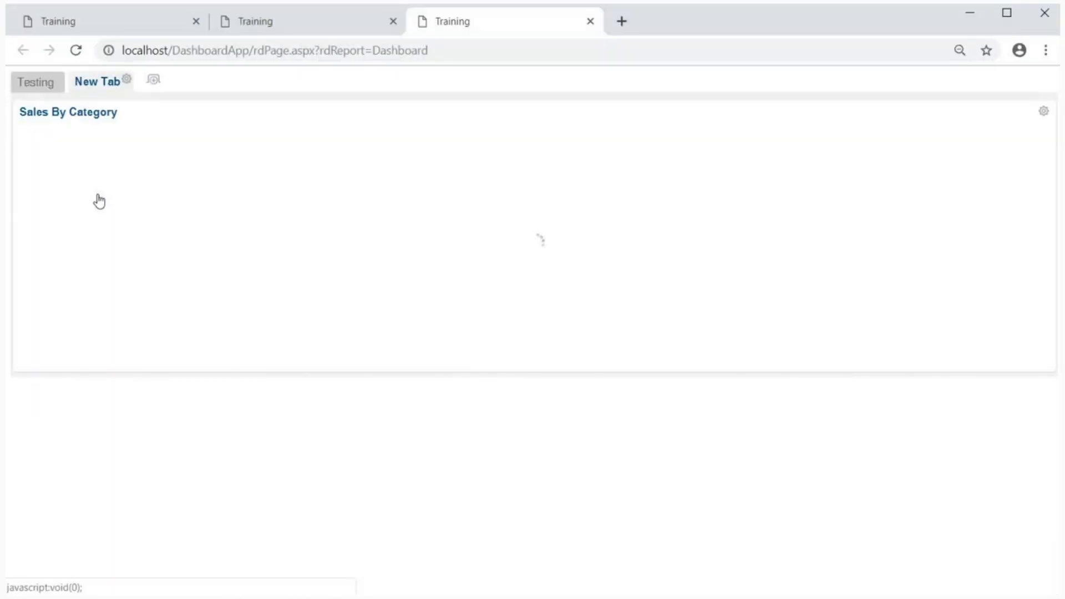
key(Return)
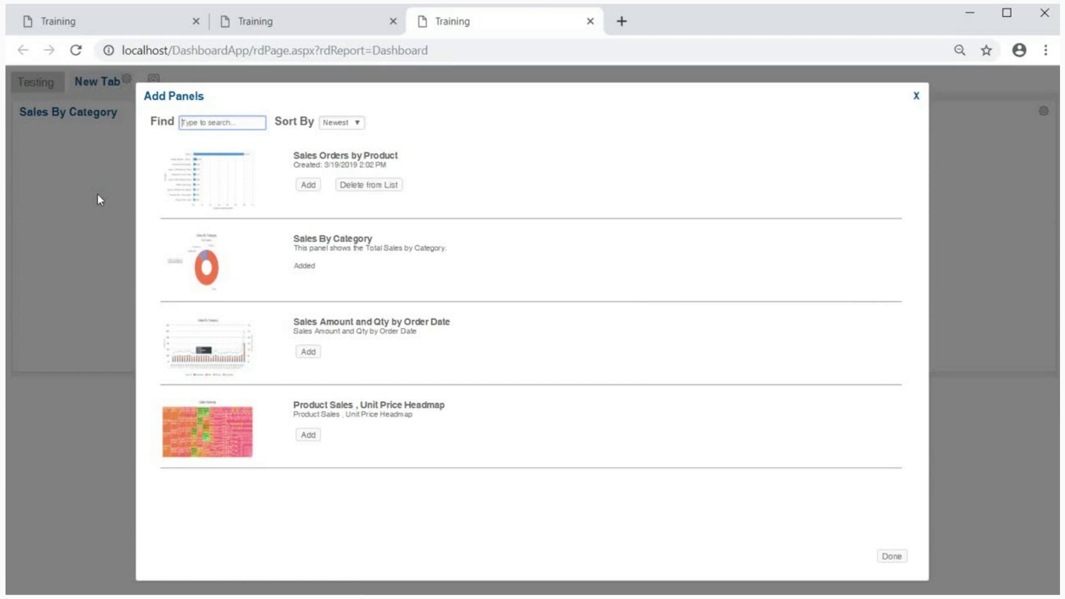
click(316, 187)
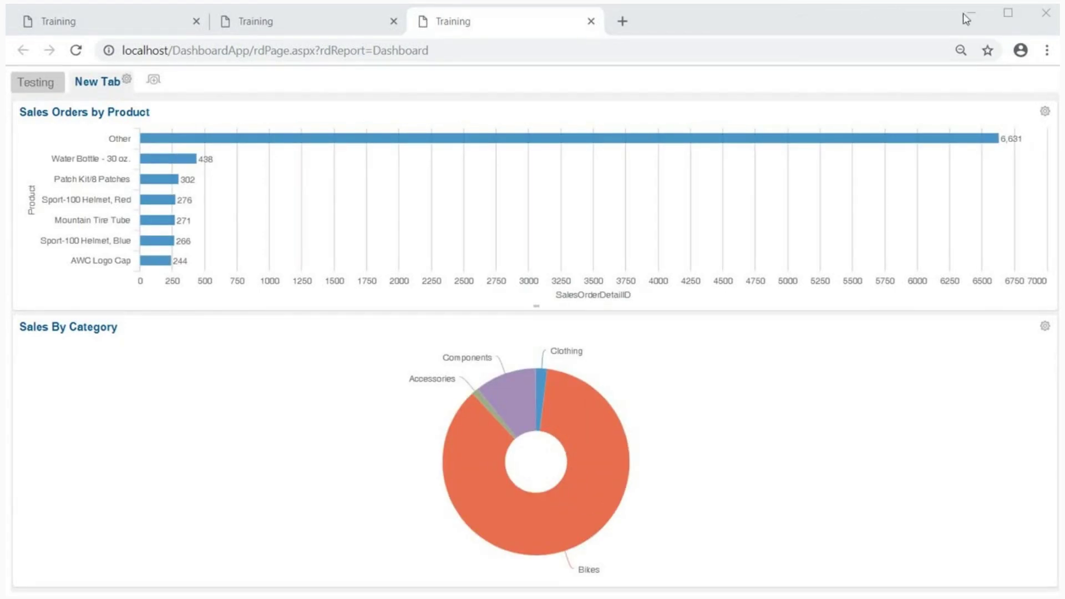
click(972, 13)
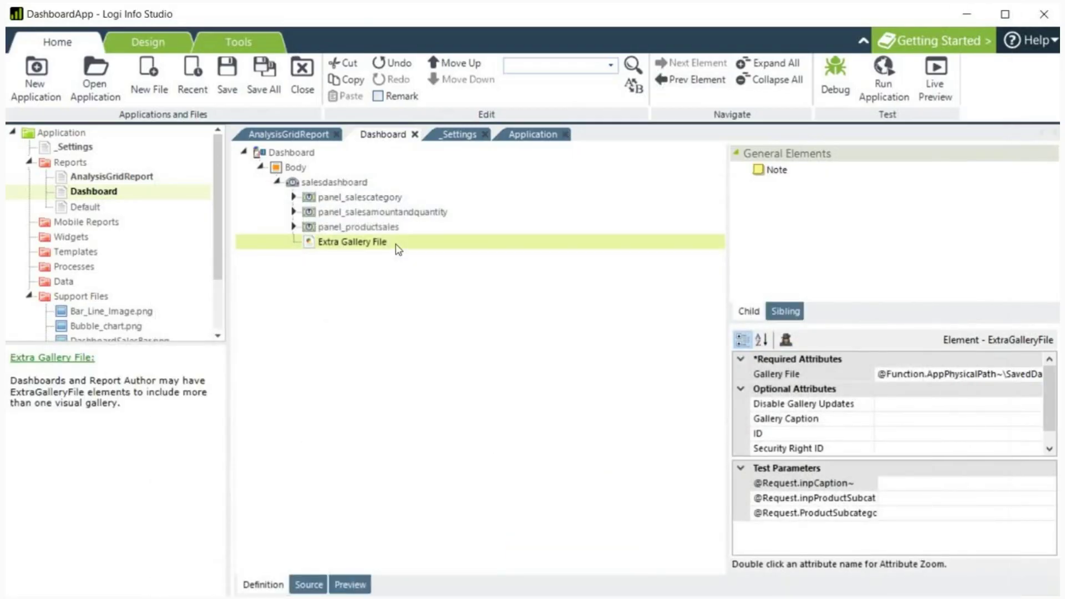
Replace SavedDashboards\Gallery.xml in the Gallery File path with _Definitions\_Reports\AdditionalDashboard.lgx.
key(Tab)
key(F2)
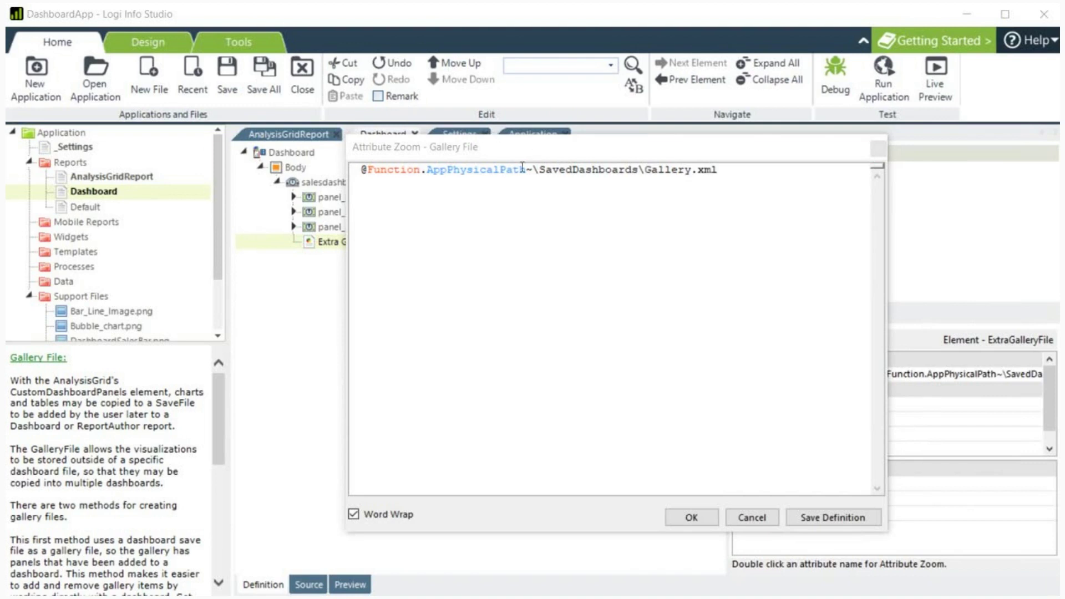
drag(540, 170, 719, 170)
text(_Definitions\_Reports\AdditionalDashboard.lgx)
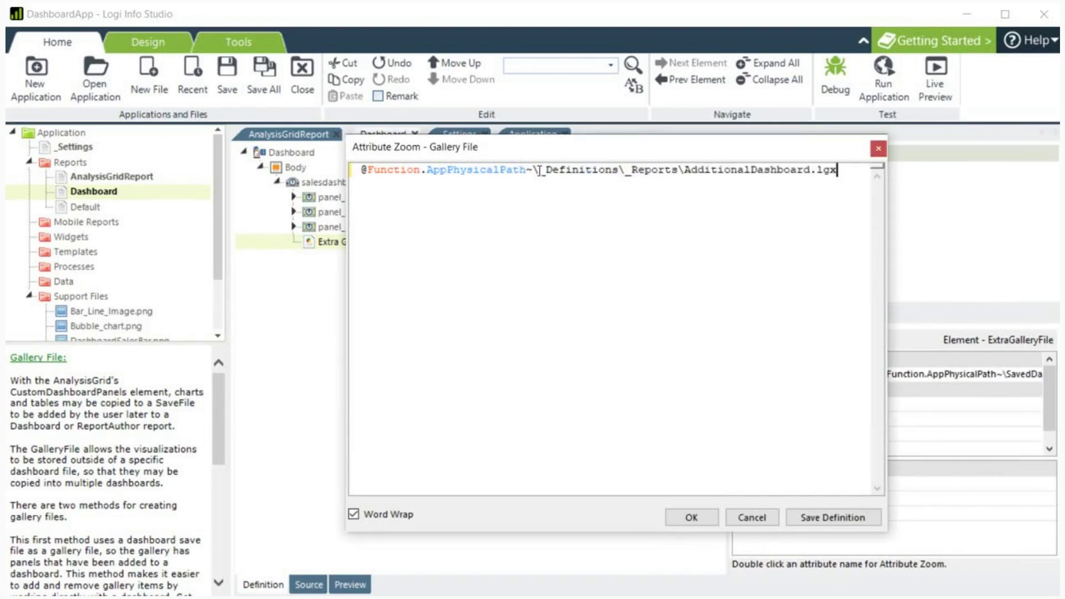
key(Left)
key(Left)
key(Left)
key(Left)
key(ctrl+shift+Left)
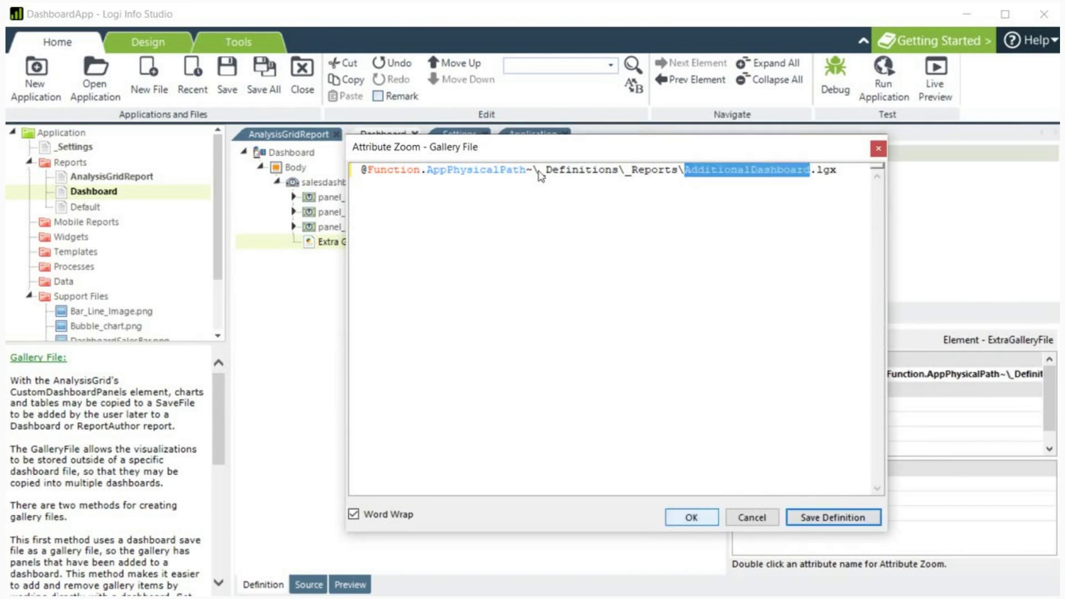
key(Return)
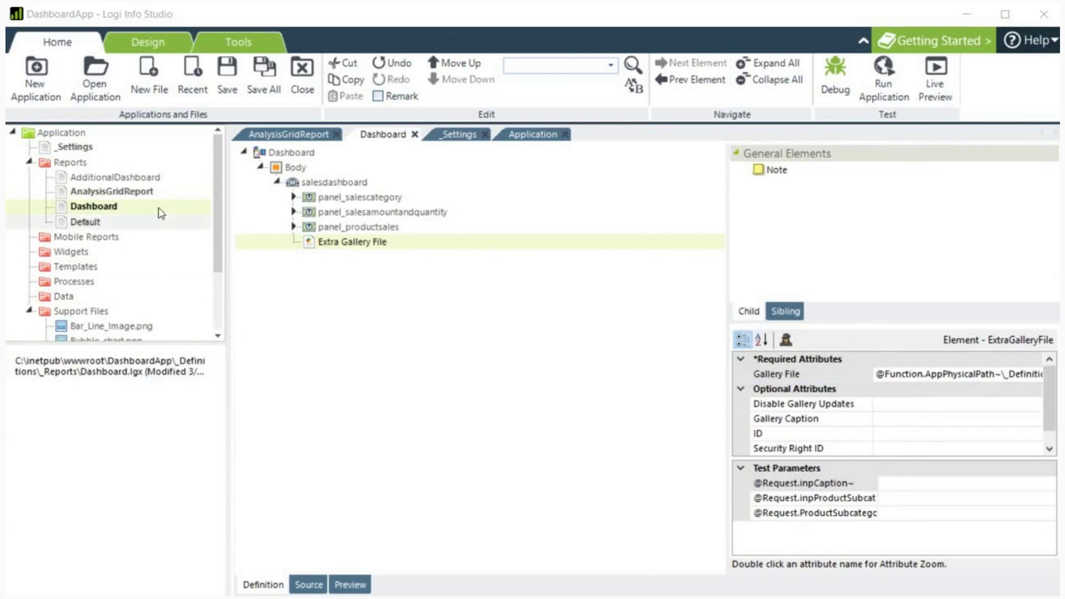
Open AdditionalDashboard, inspect its pnlBubbleChart panel, and run the report in the browser.
double_click(158, 179)
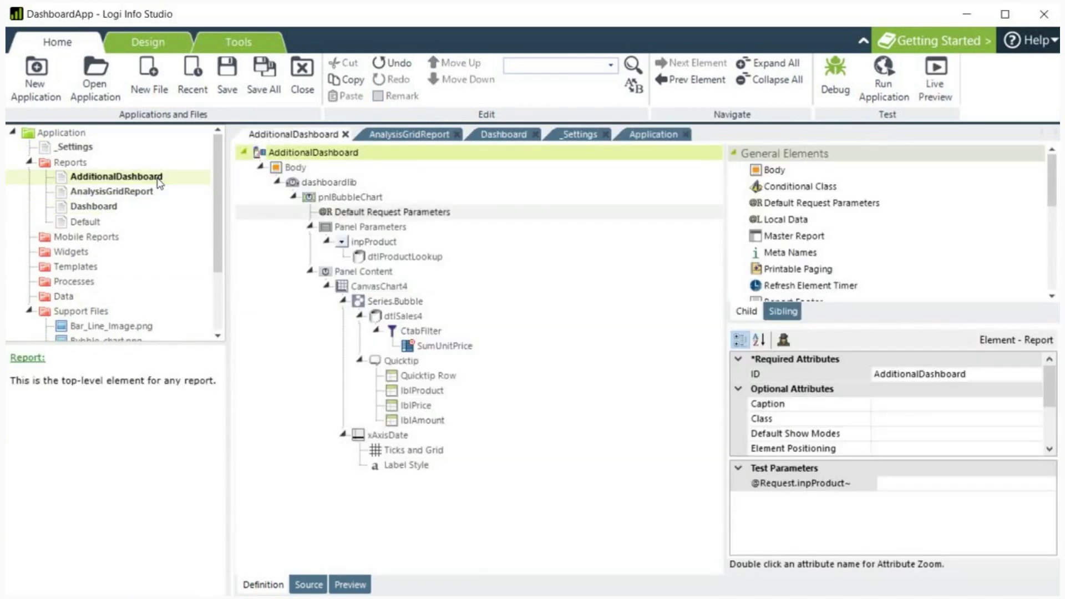
click(351, 197)
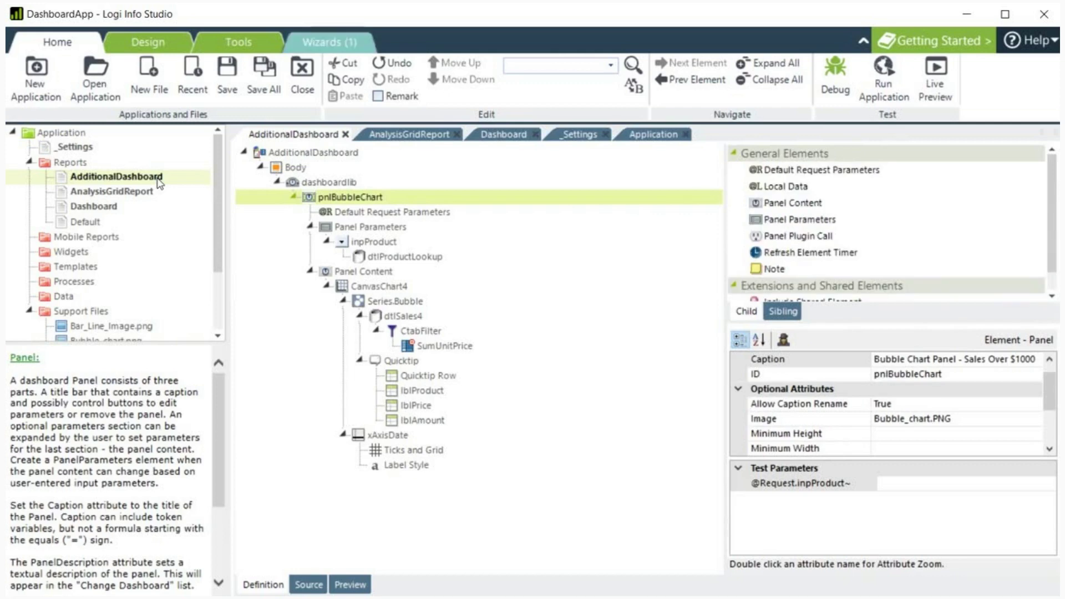
click(160, 183)
right_click(147, 176)
key(Escape)
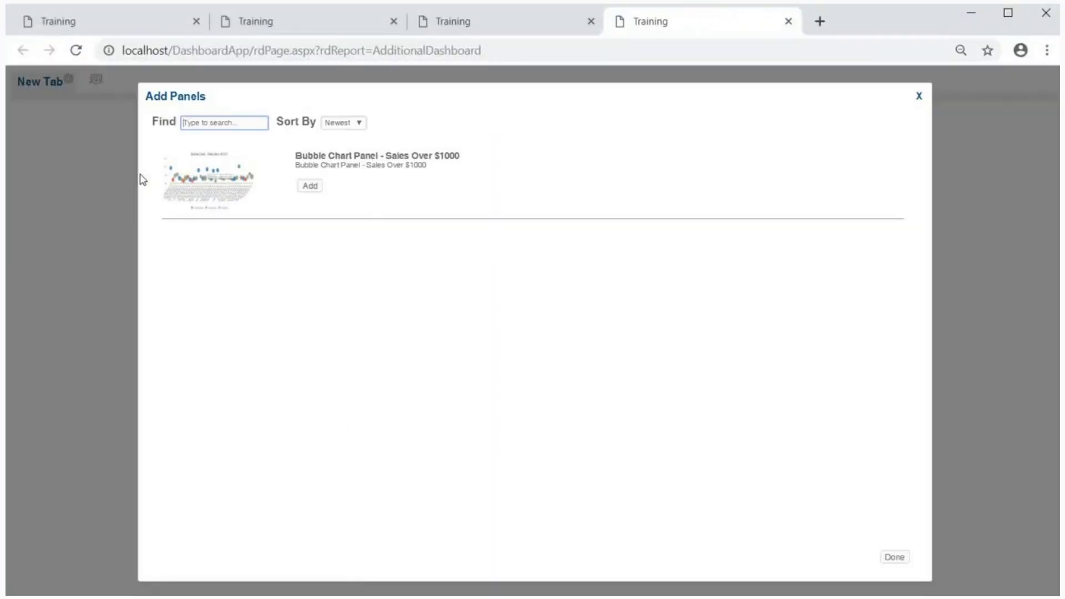
Add Bubble Chart Panel - Sales Over $1000 from the Add Panels list and finish with Done.
key(Tab)
key(Tab)
key(Return)
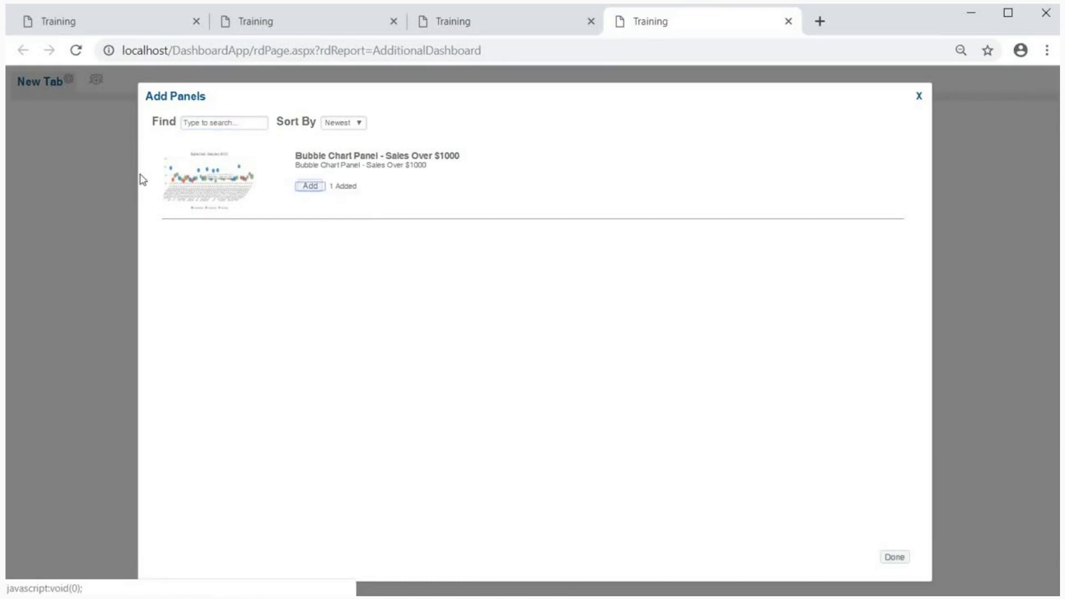
key(Tab)
key(Return)
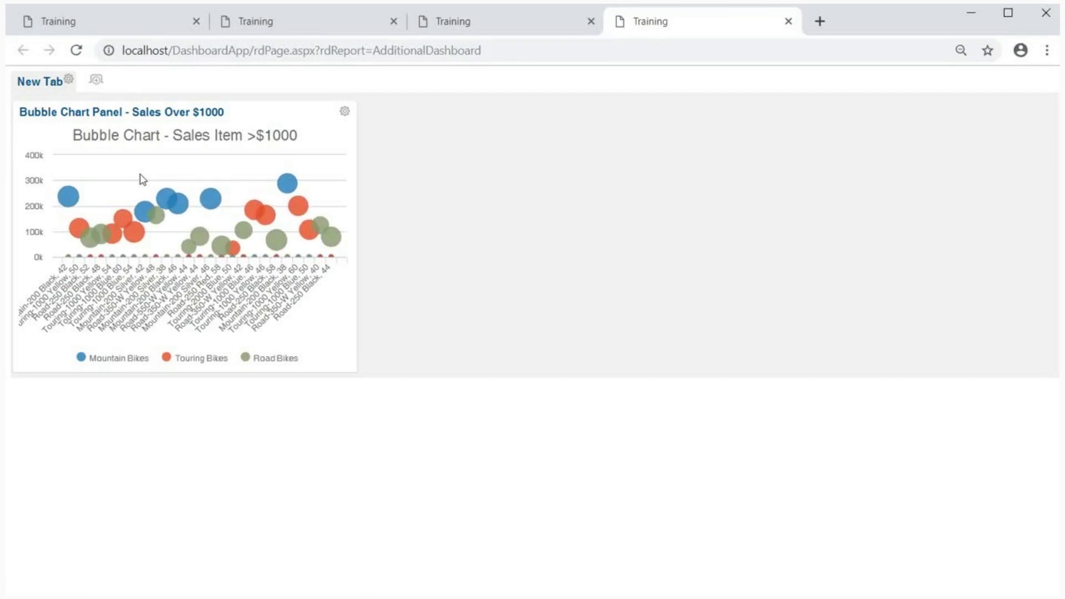
mouse_move(140, 176)
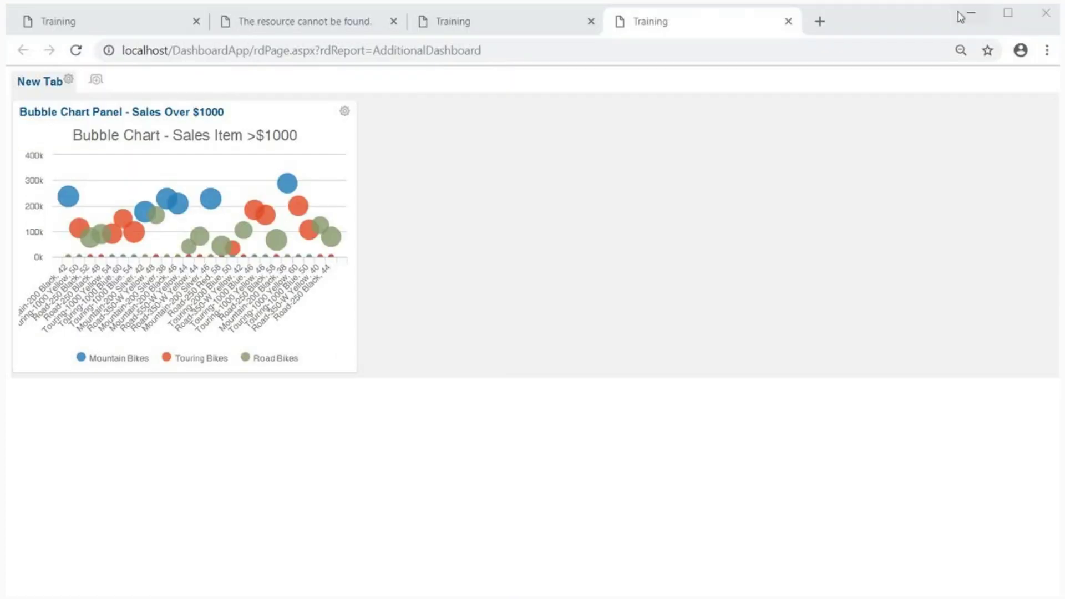
Return to Studio and run the Dashboard report in the browser.
click(960, 17)
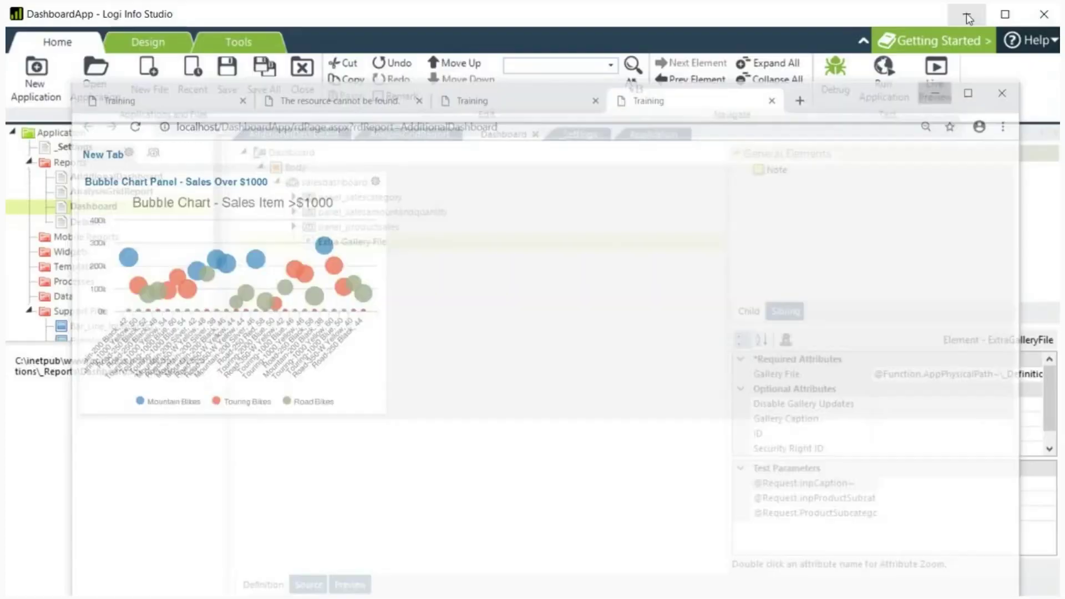
key(shift+F10)
key(Down)
key(Return)
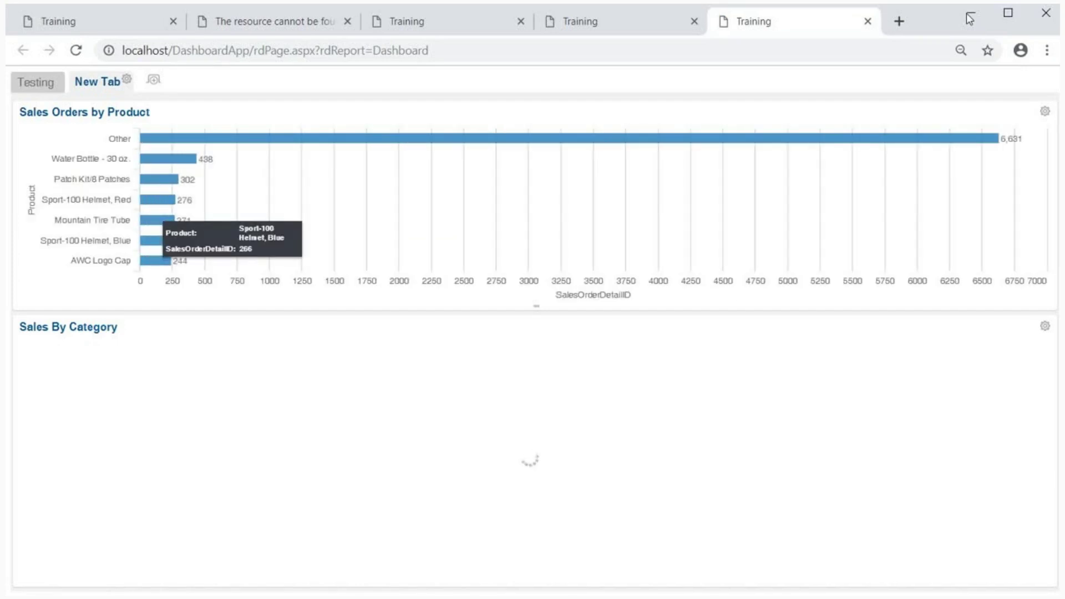
Add the Bubble Chart Panel - Sales Over $1000 via Add Panels, then minimize Chrome.
key(Return)
key(Down)
key(Return)
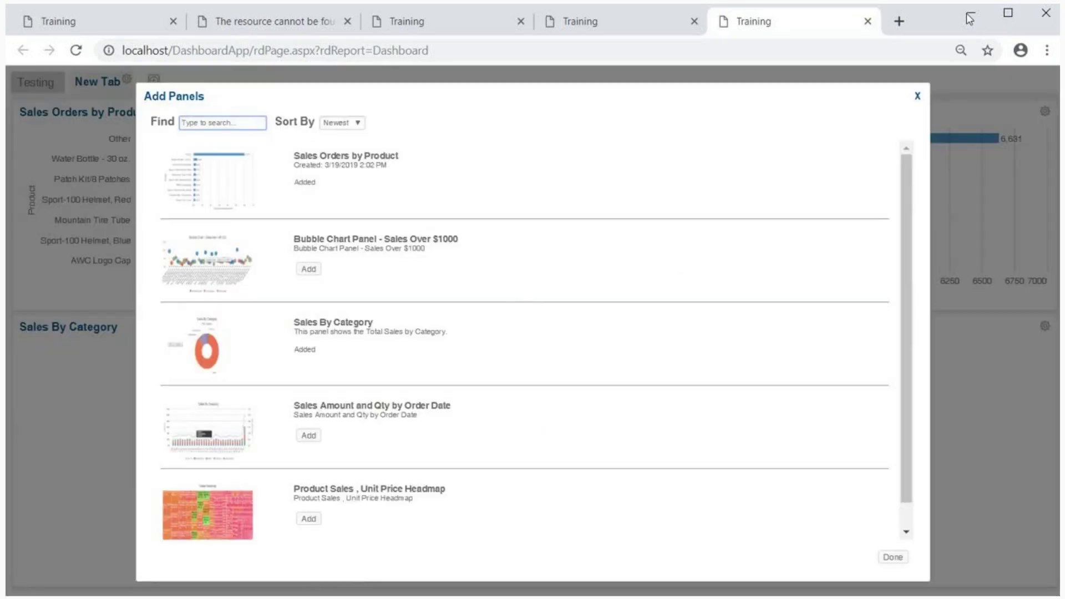
key(Tab)
key(Tab)
key(Return)
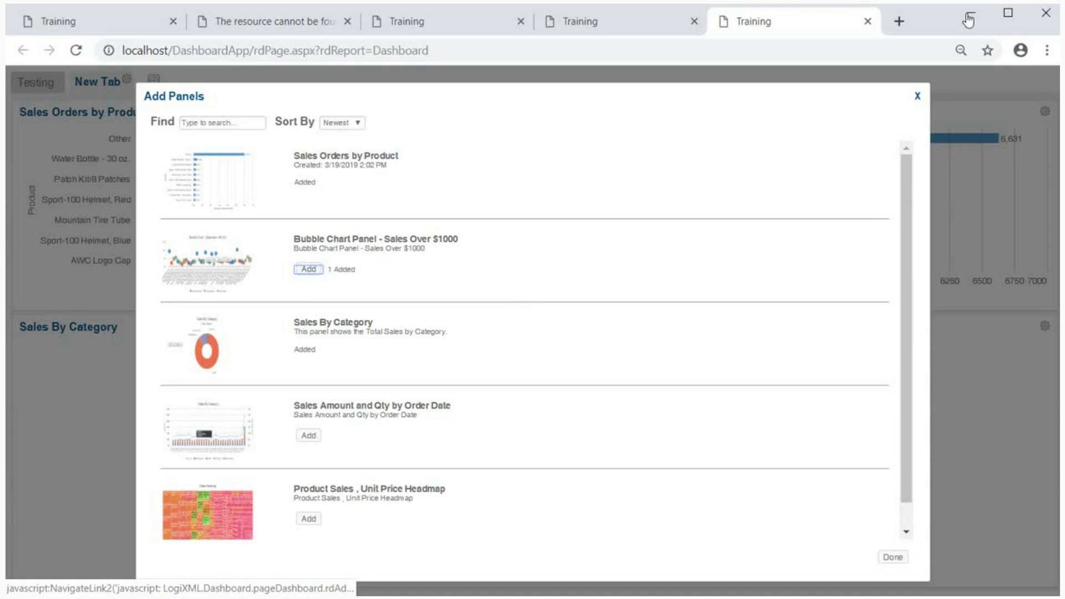
key(Tab)
key(Tab)
key(Tab)
key(Return)
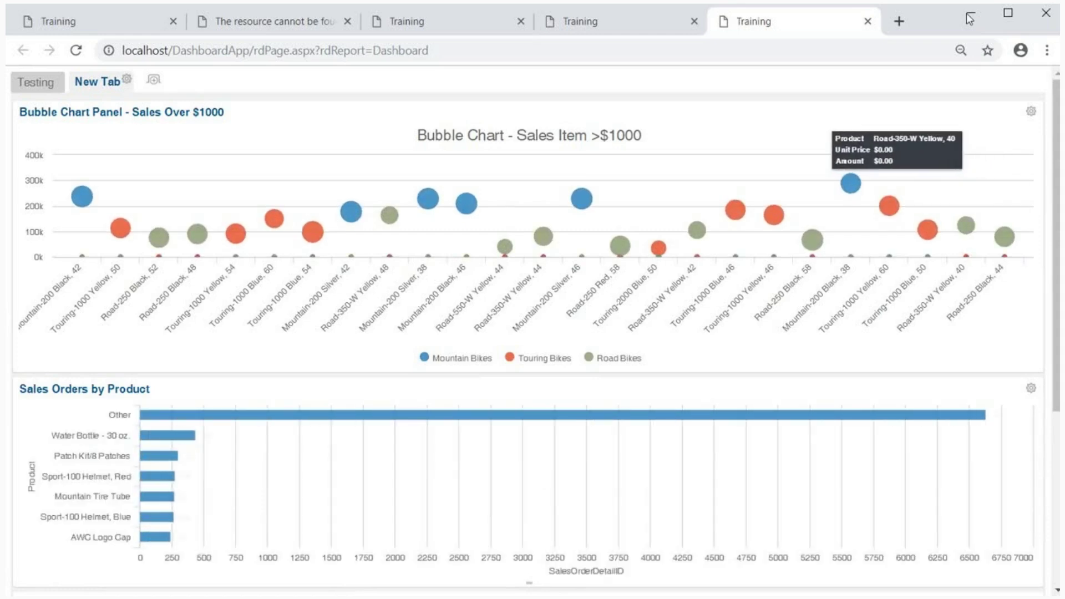
click(970, 18)
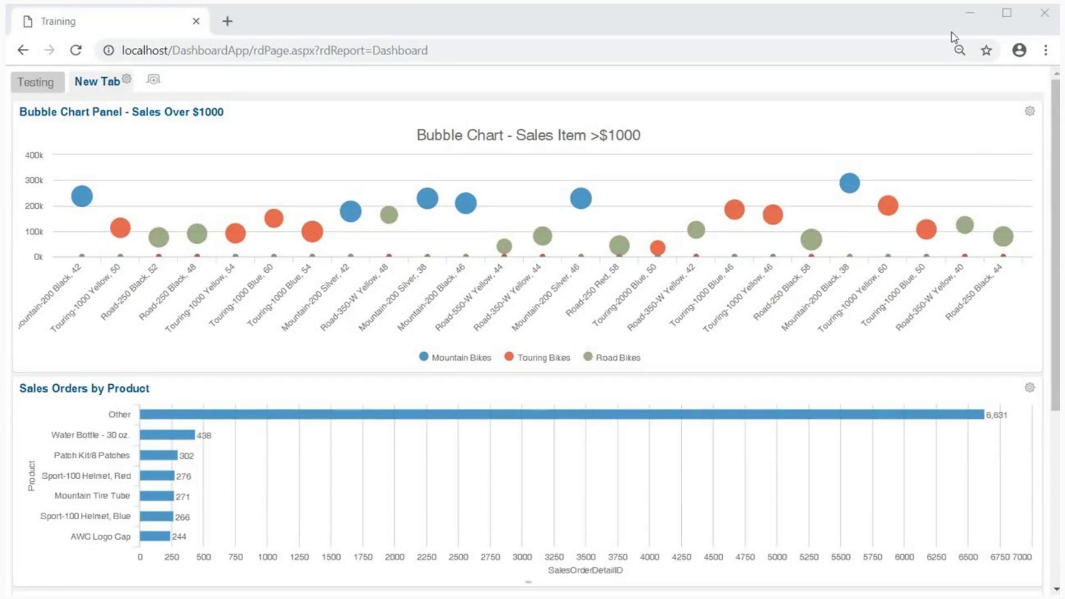
Add an Auto Bookmark under salesdashboard with collection SavedDashboardCollection and a per-user bookmark ID.
click(969, 14)
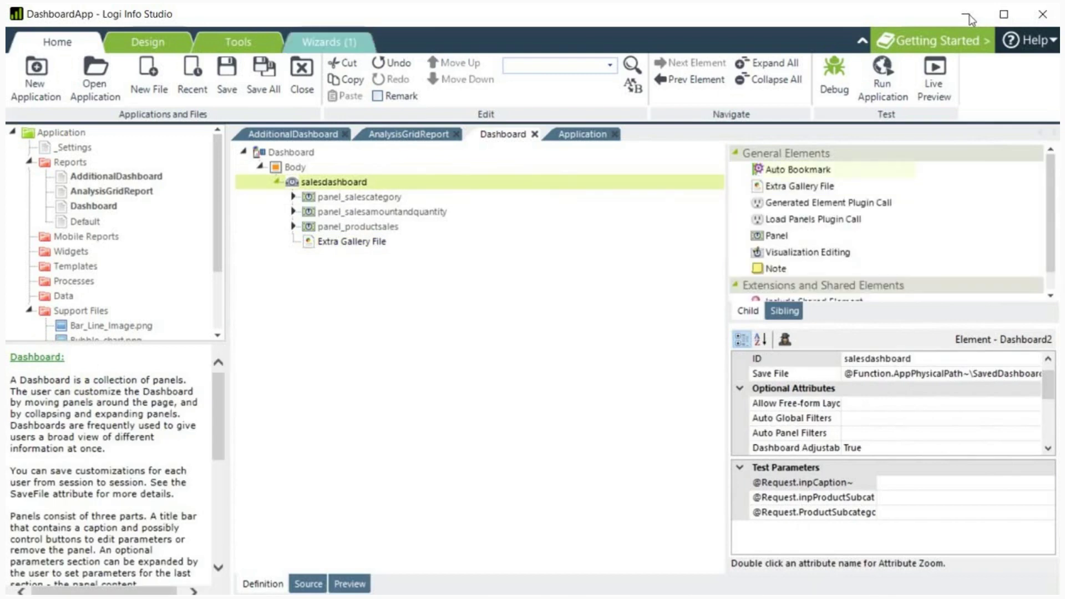
key(Return)
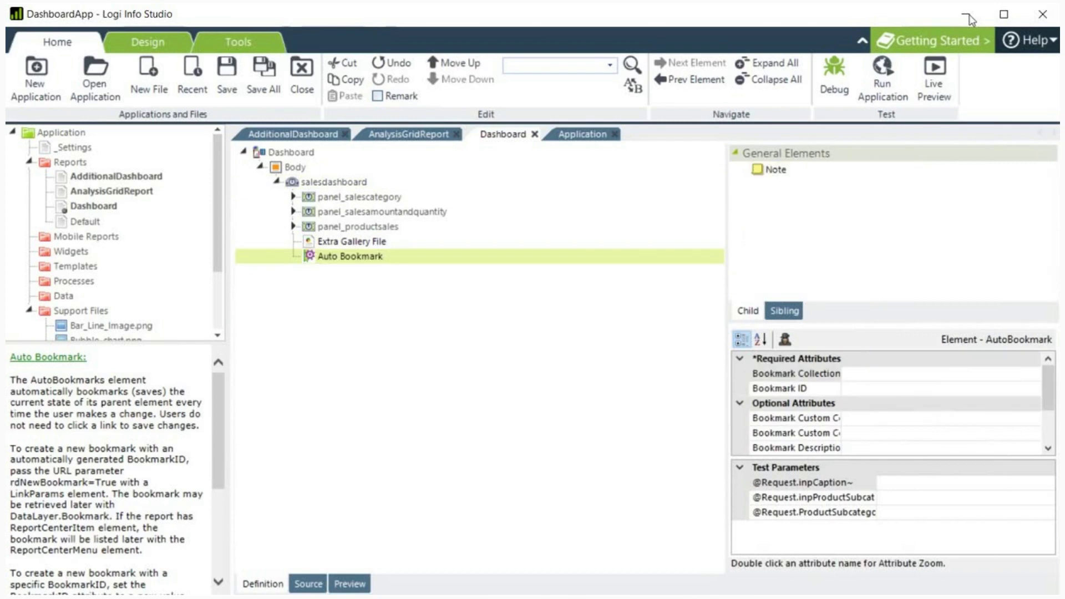
click(859, 376)
text(SavedDashboardCollection)
key(Return)
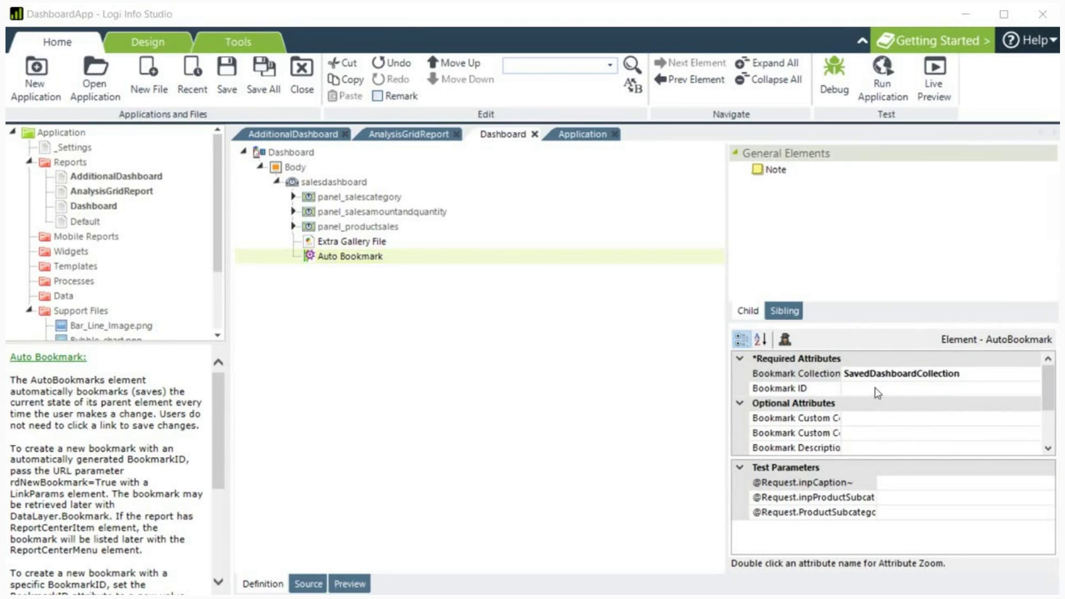
click(875, 389)
key(ctrl+v)
key(Return)
Clear the salesdashboard element's Save File value.
key(Up)
key(Left)
click(877, 392)
key(BackSpace)
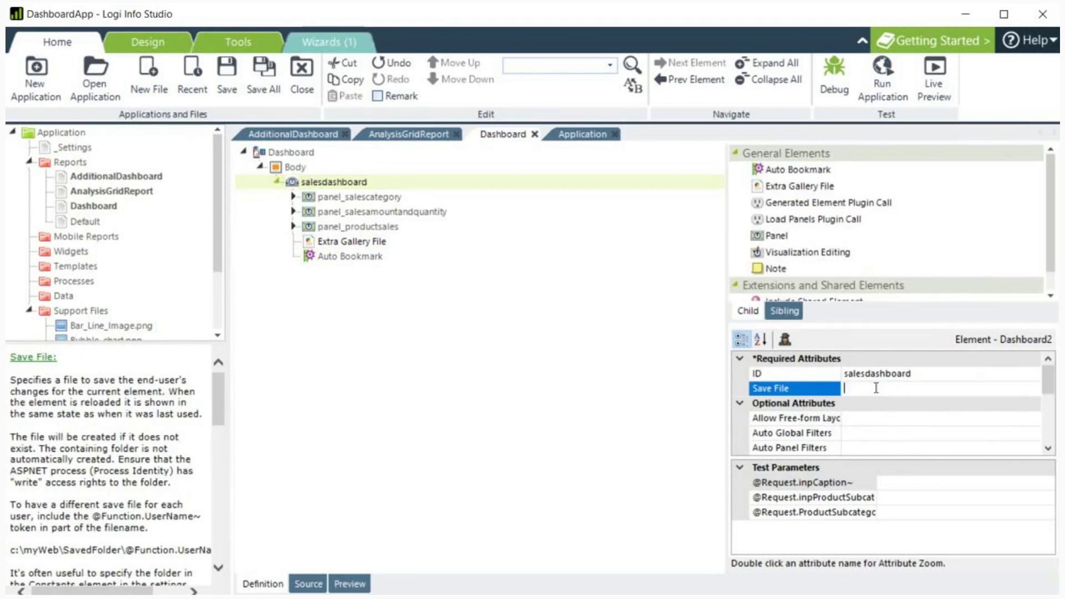
key(Return)
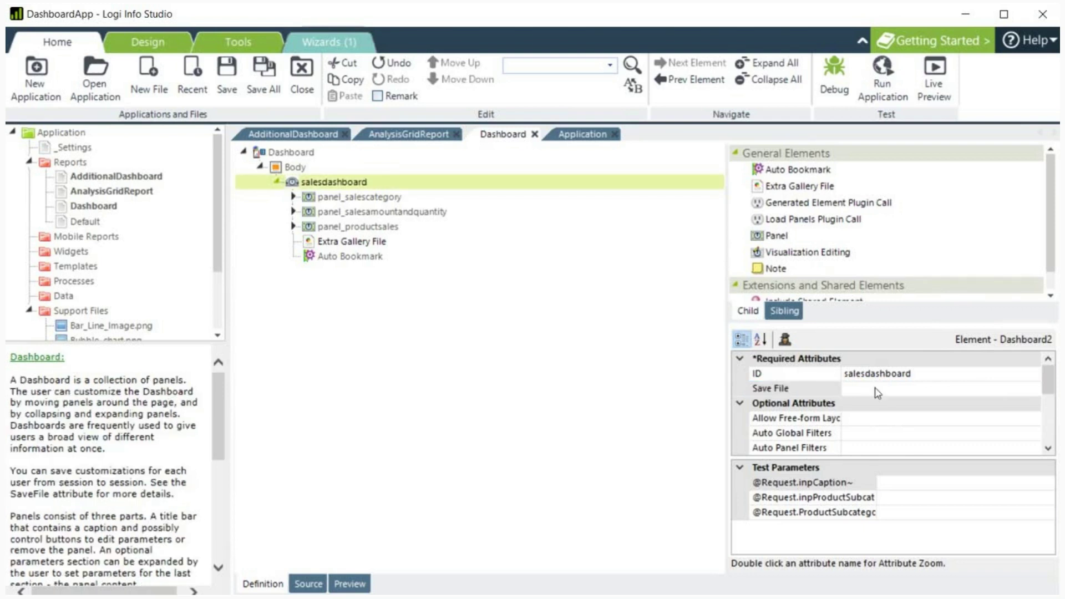
key(Up)
key(Up)
key(Up)
key(Up)
key(Up)
key(Return)
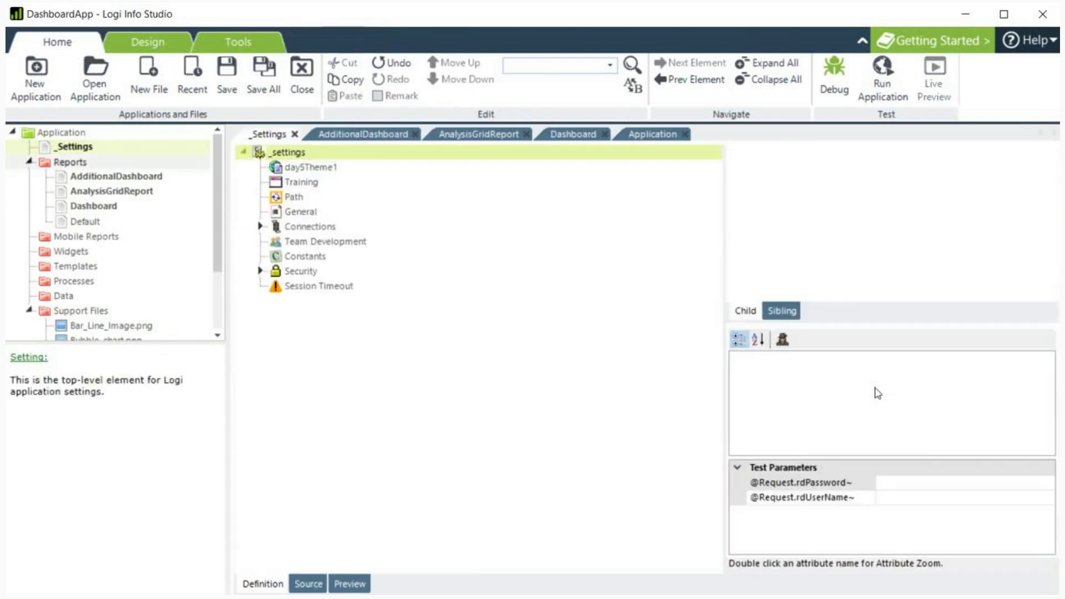
key(Down)
key(Down)
key(Down)
key(Down)
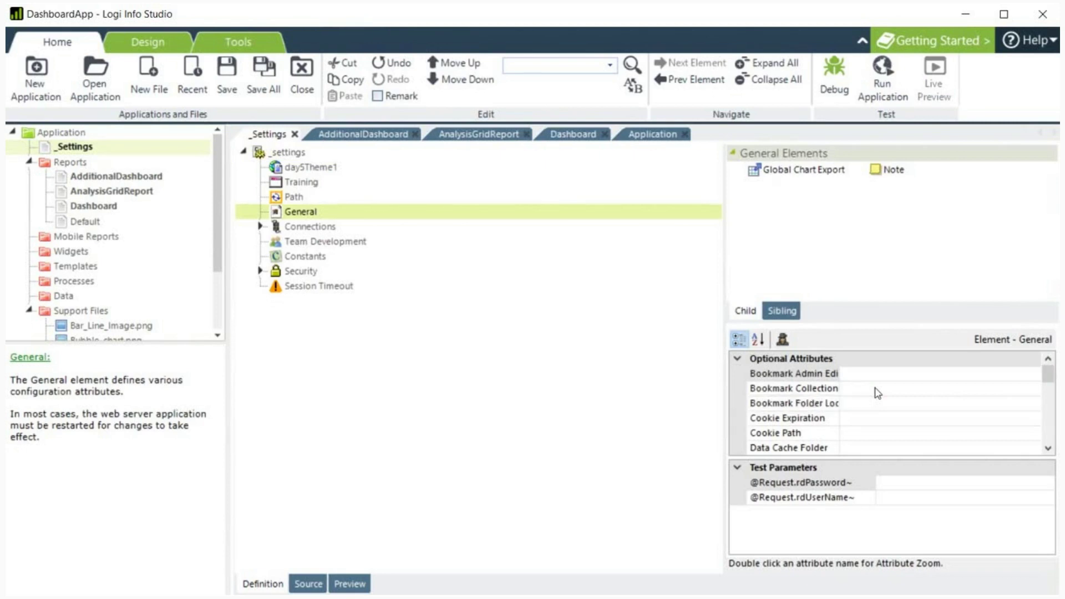
key(Tab)
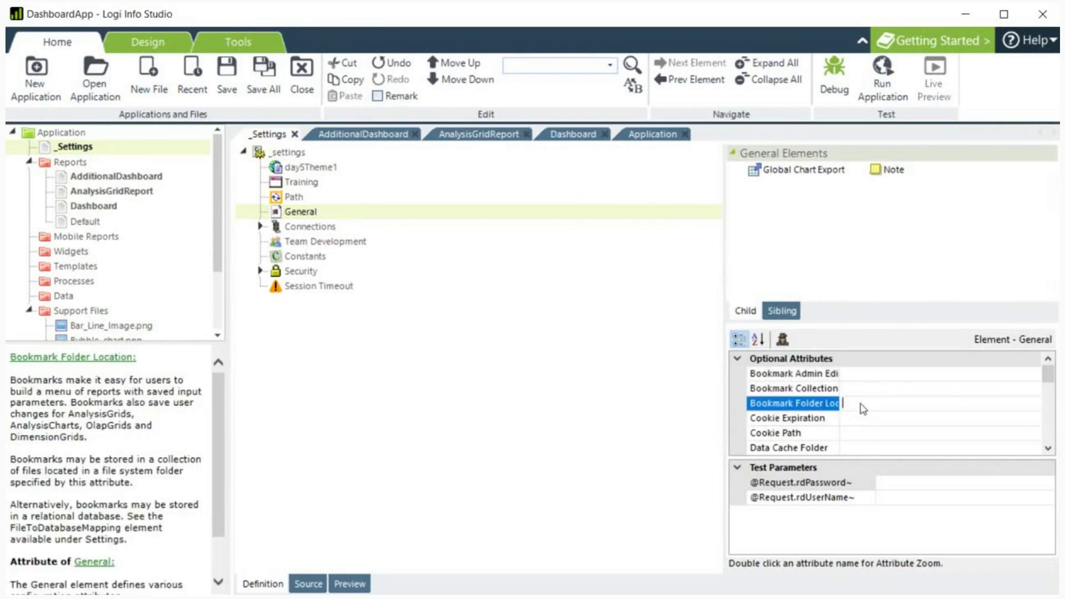
text(@Function.AppPhysicalPath~\Bookmarks)
key(Return)
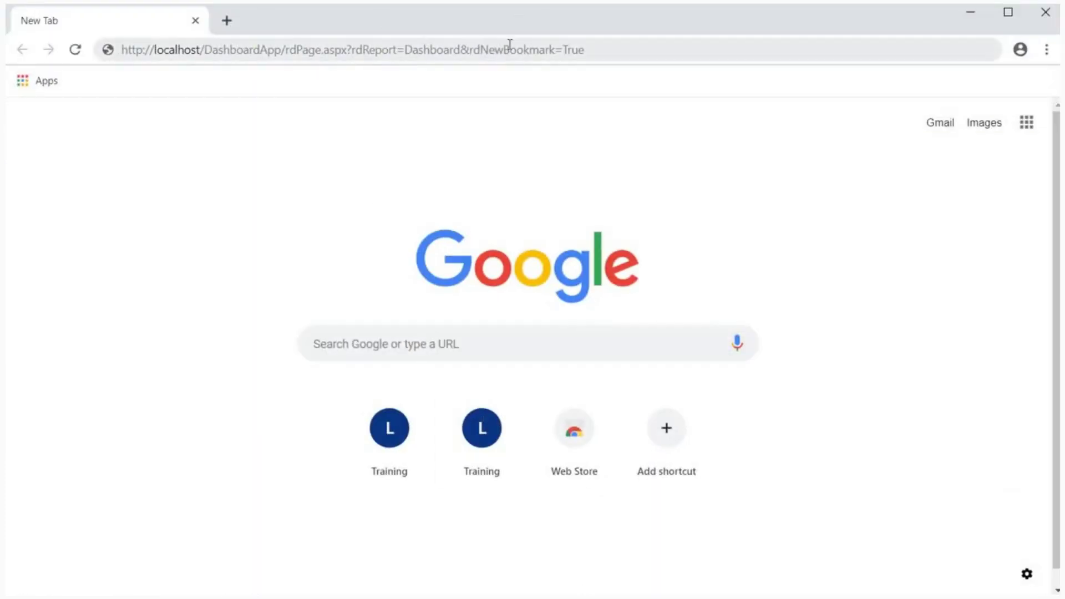
Open the Dashboard URL with rdNewBookmark=True and add the Bubble Chart panel.
double_click(481, 50)
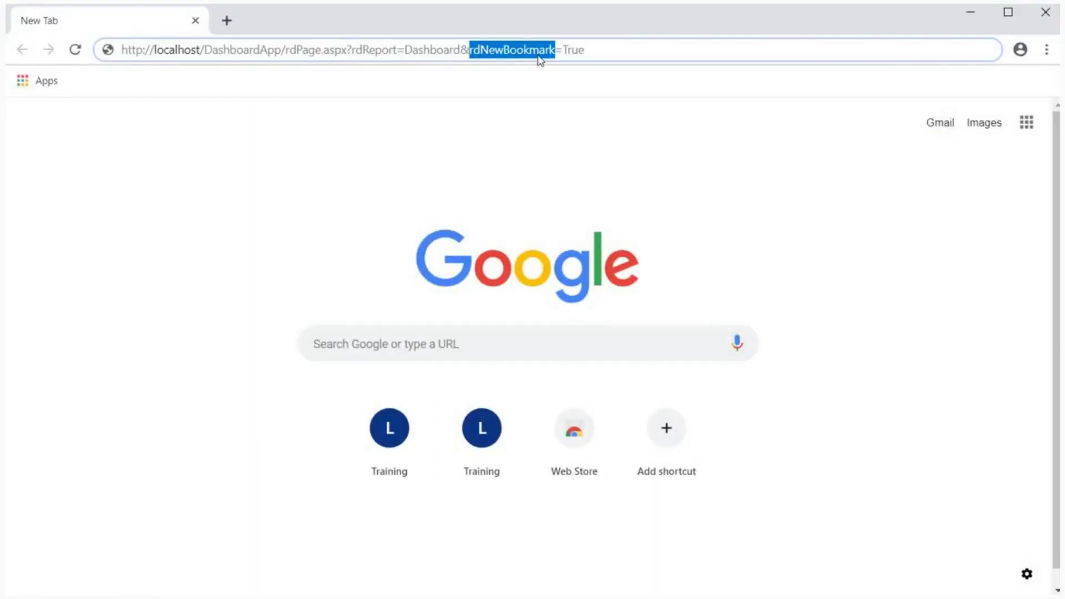
double_click(573, 50)
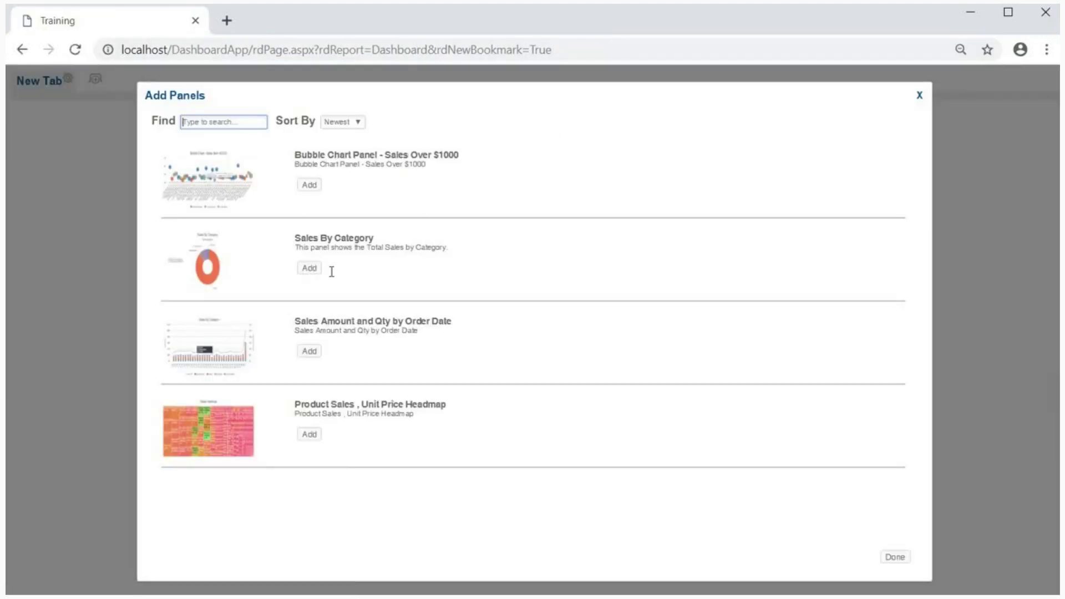
click(309, 186)
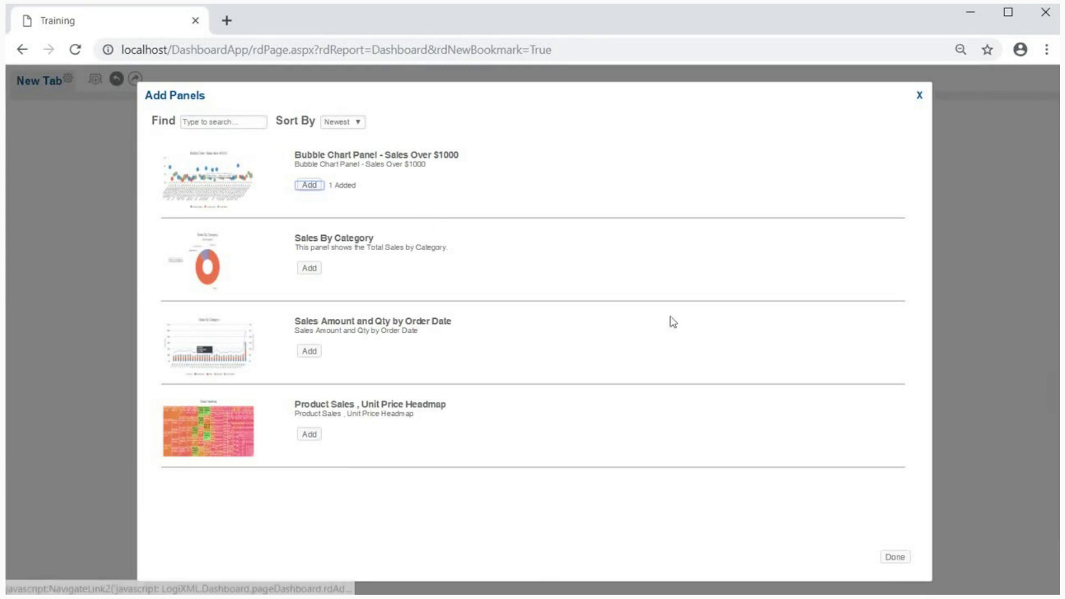
click(895, 558)
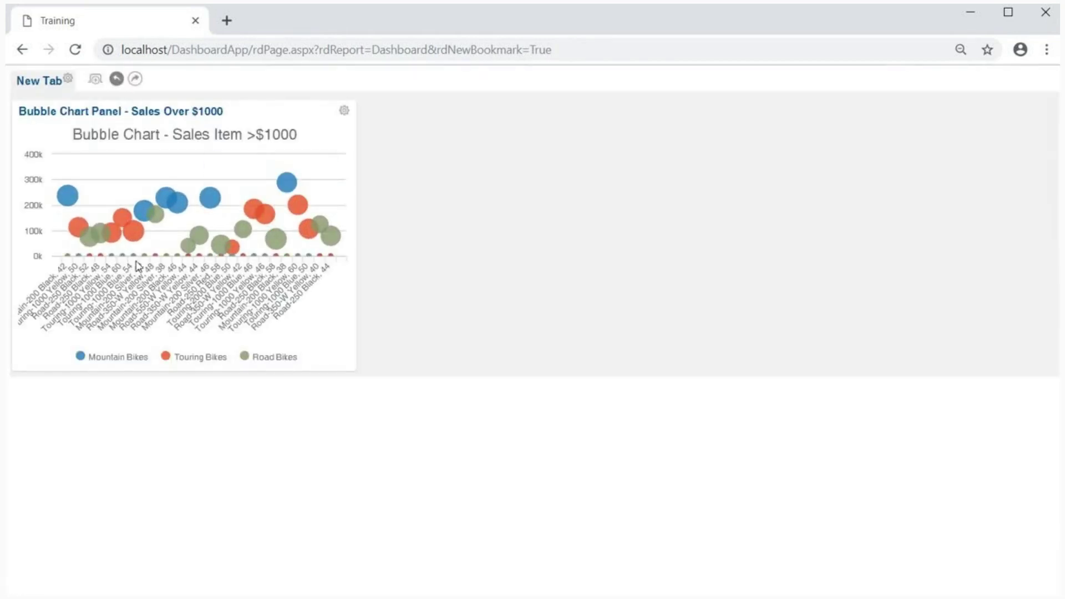
Change rdNewBookmark to rdLoadBookmark in the URL to reload the saved bookmark.
double_click(453, 52)
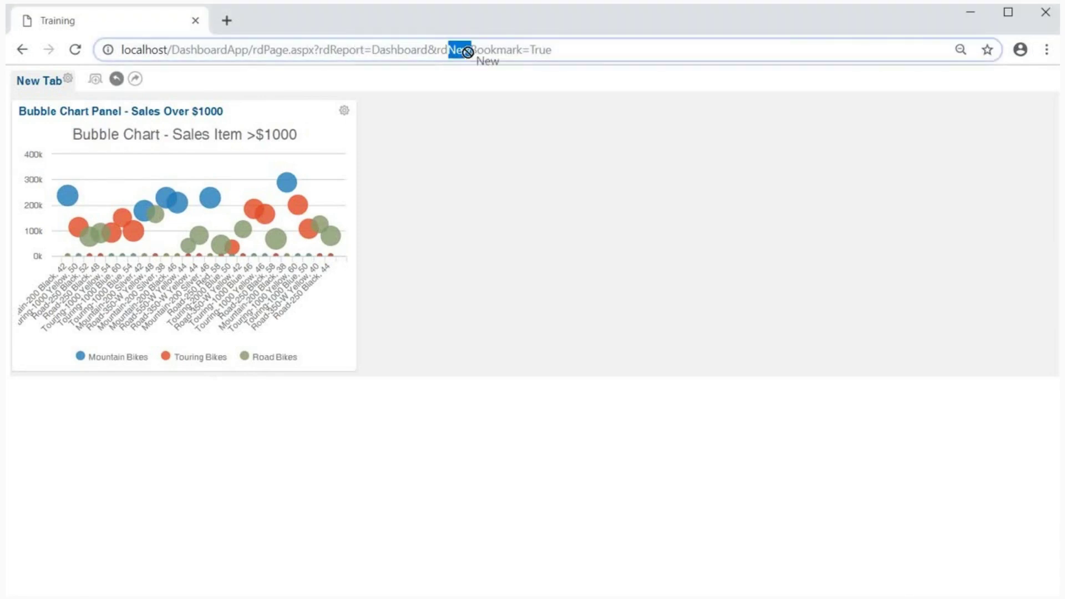
text(Load)
key(Return)
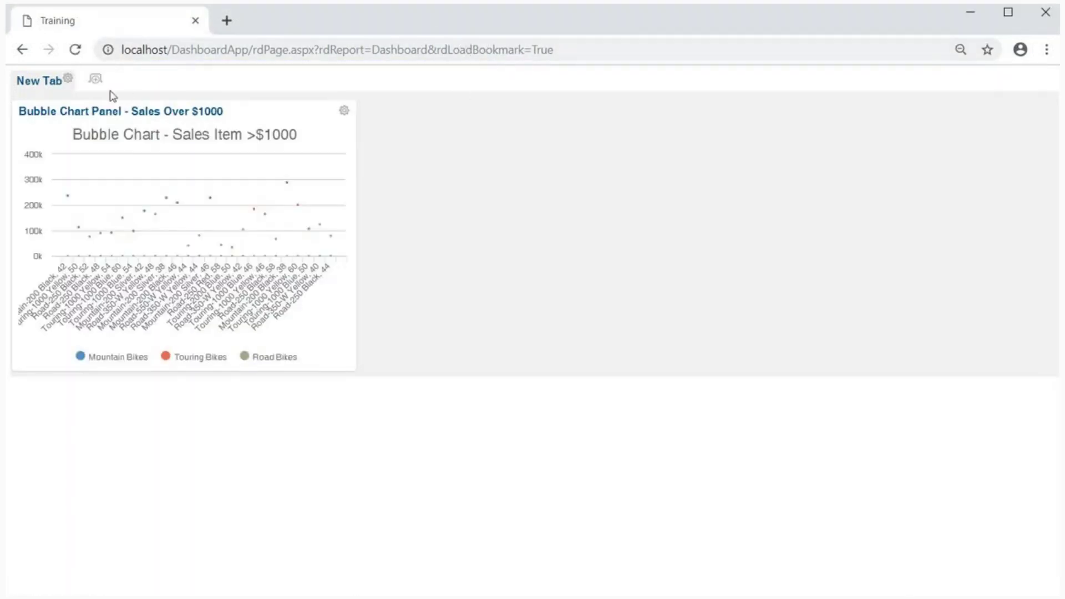
Add the Sales By Category panel to the tab, then minimize Chrome.
click(68, 78)
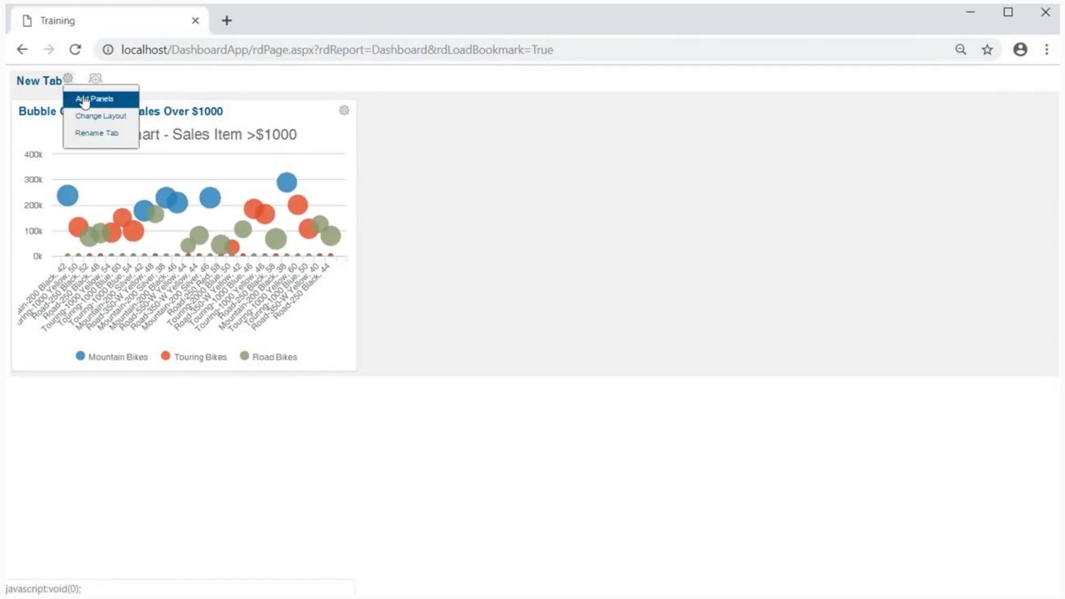
click(85, 100)
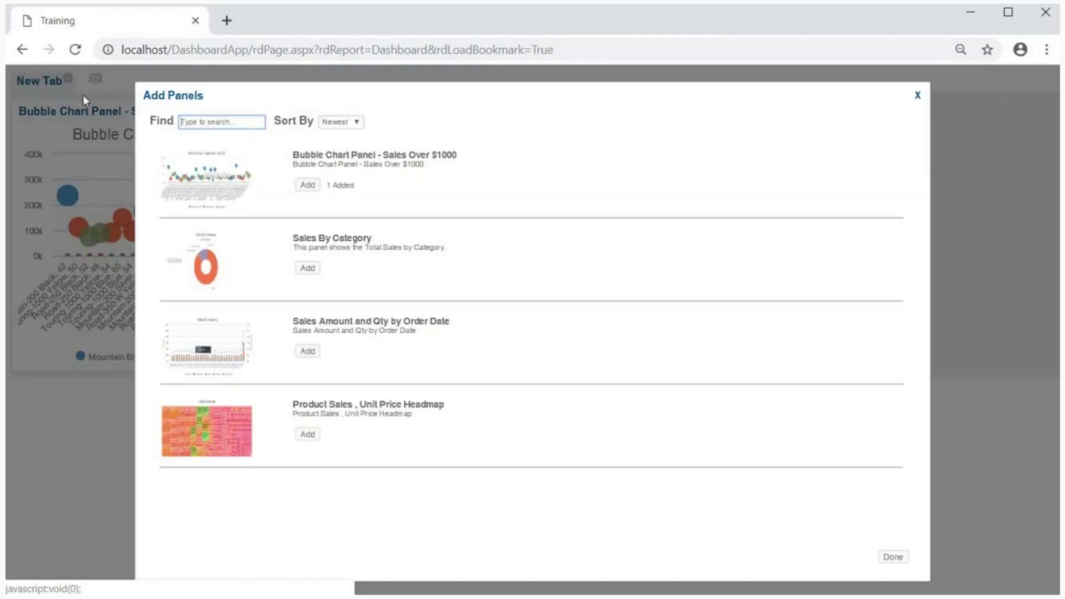
click(307, 274)
click(898, 559)
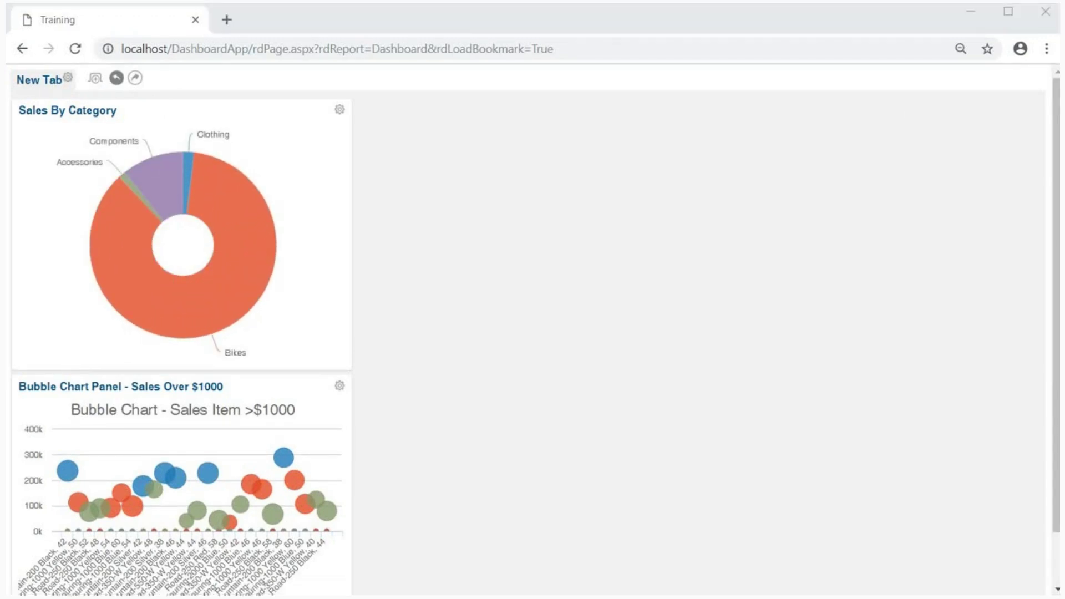
click(971, 12)
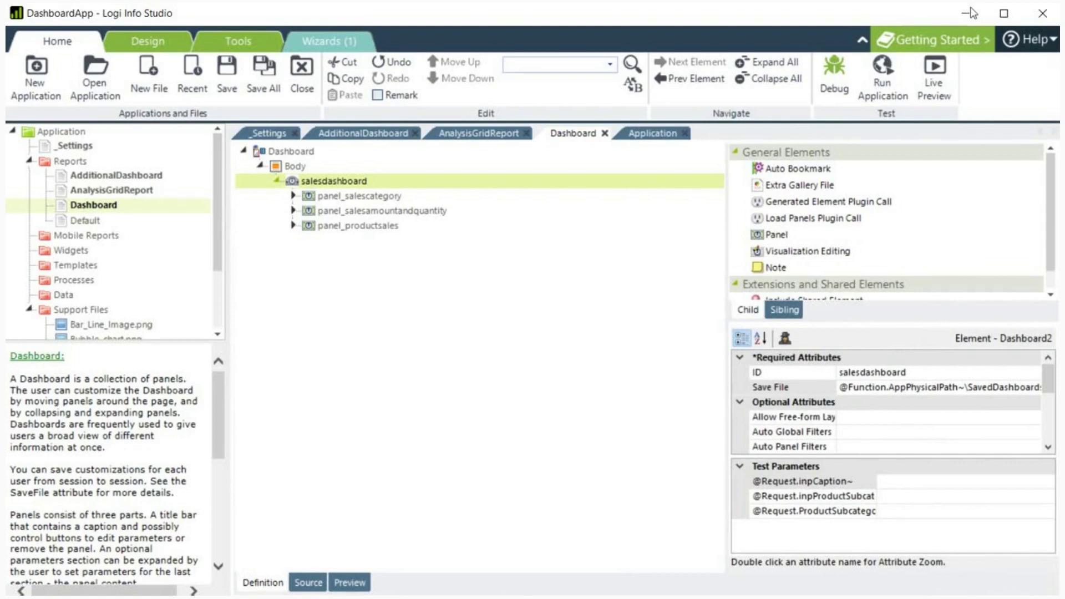
Review the Dashboard's per-user Save File path in Attribute Zoom, then run Dashboard in the browser.
scroll(799, 422, down, 5)
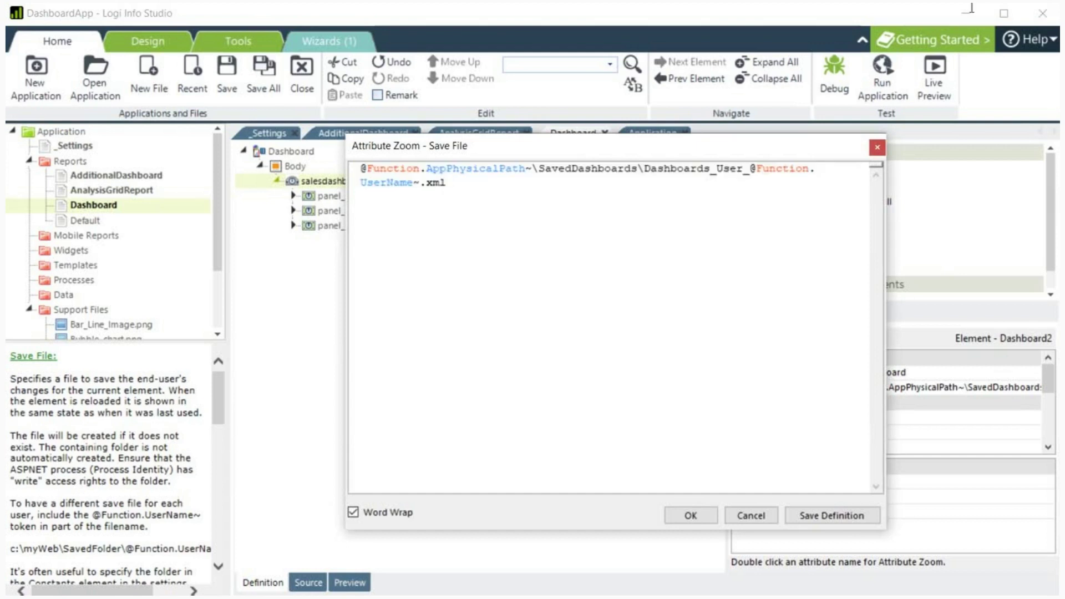
drag(756, 168, 446, 183)
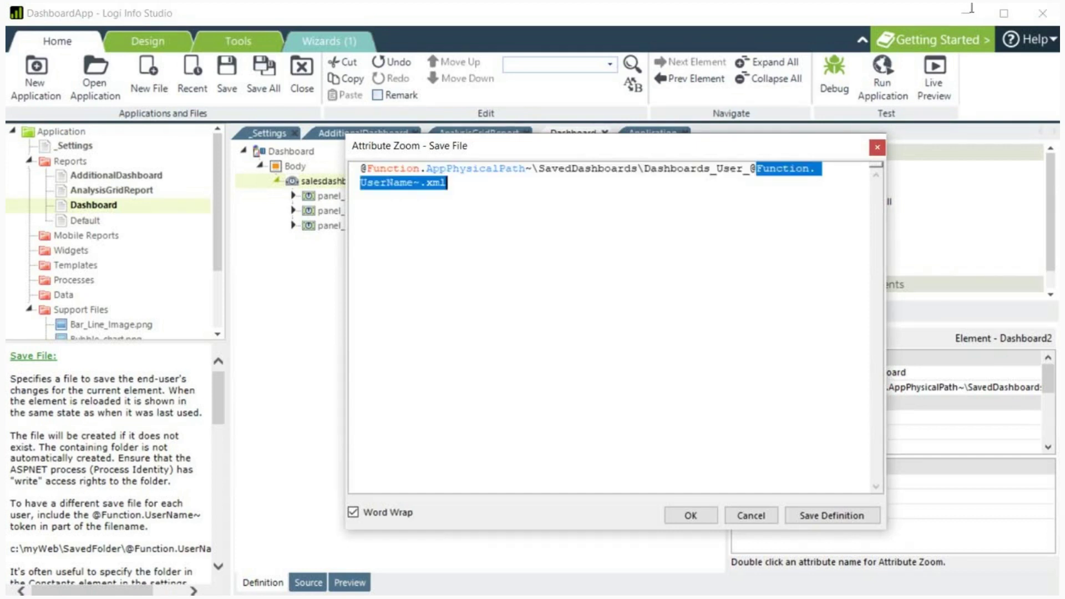
key(Return)
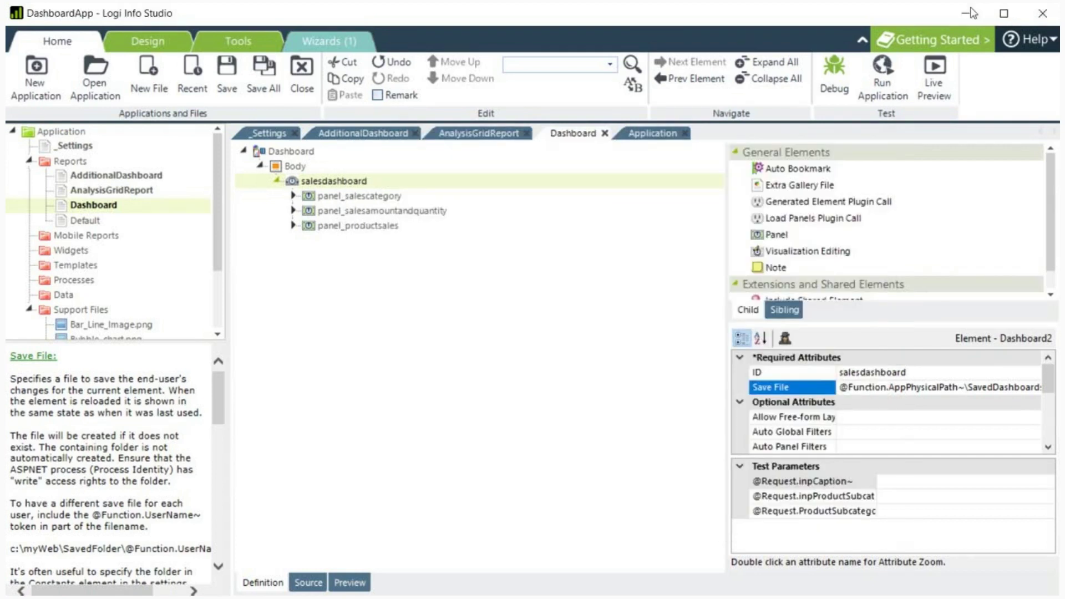
right_click(187, 206)
click(233, 238)
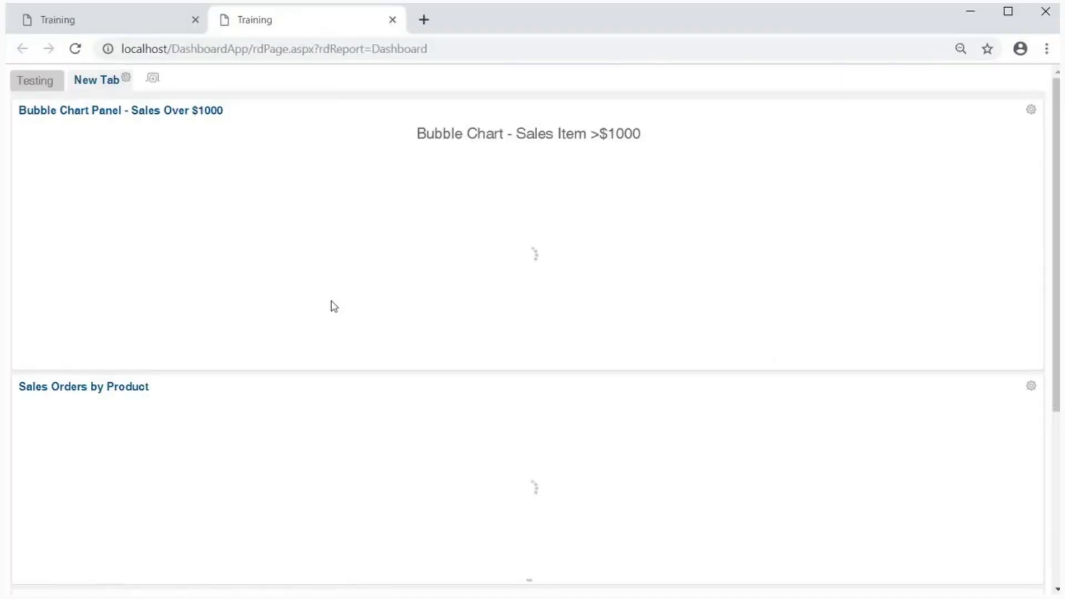
Rename the New Tab tab to DefaultTab.
click(126, 81)
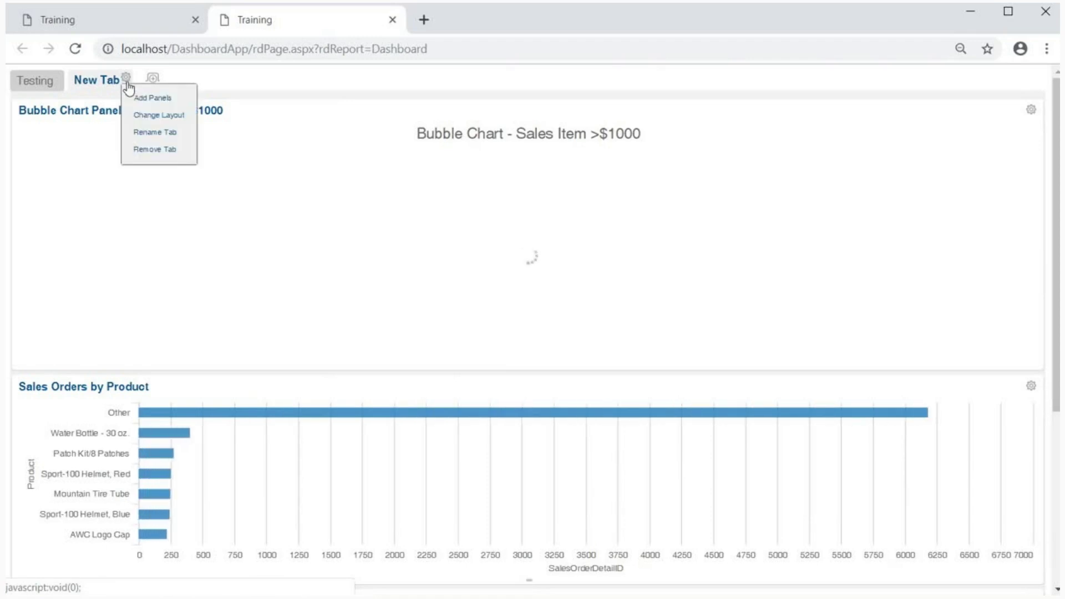
click(150, 132)
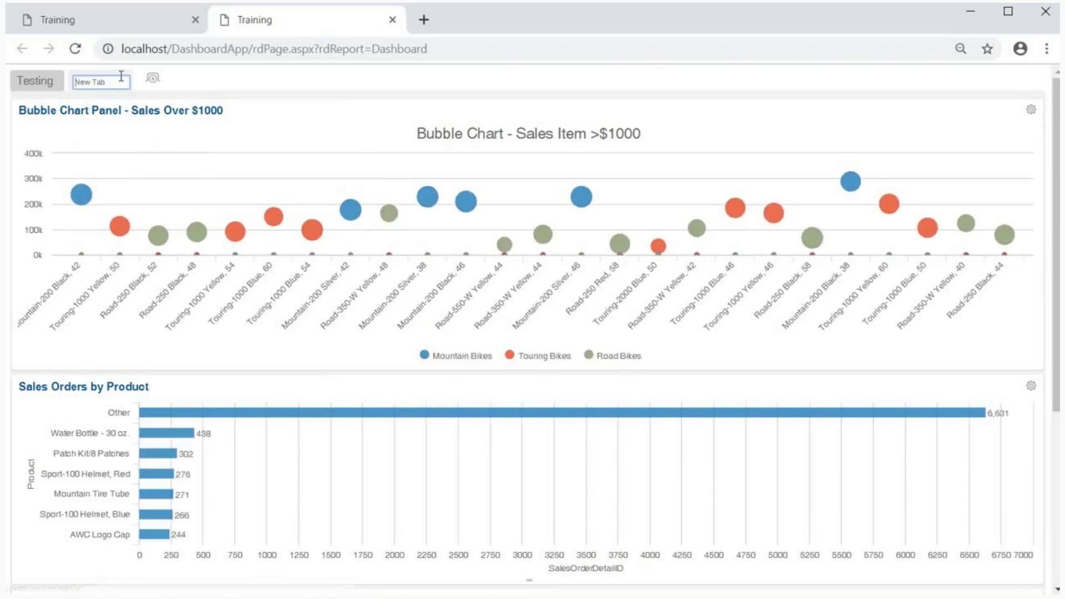
key(ctrl+a)
text(De)
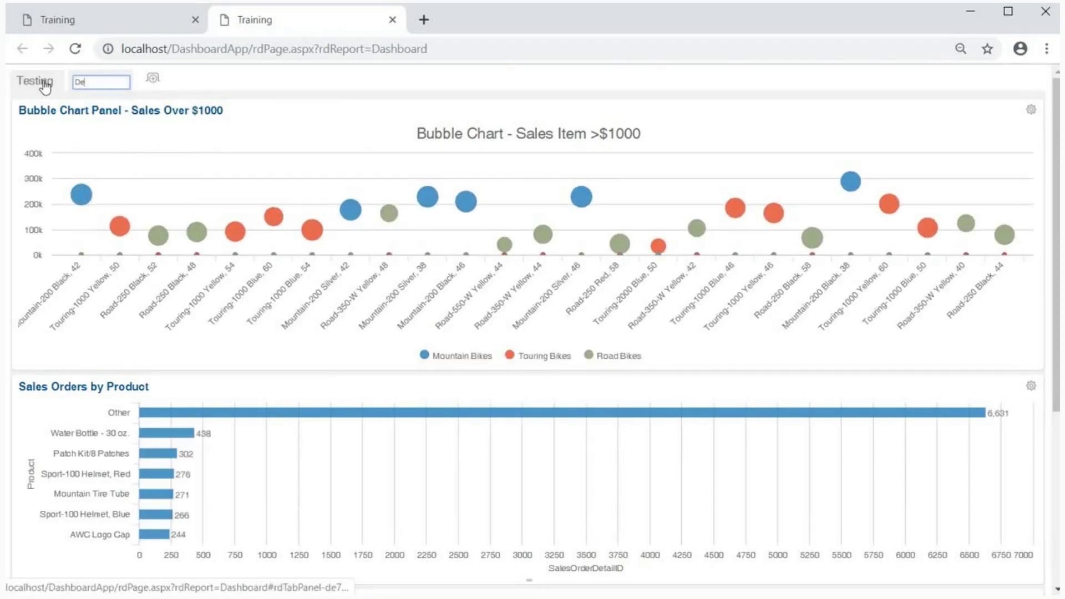
text(fau)
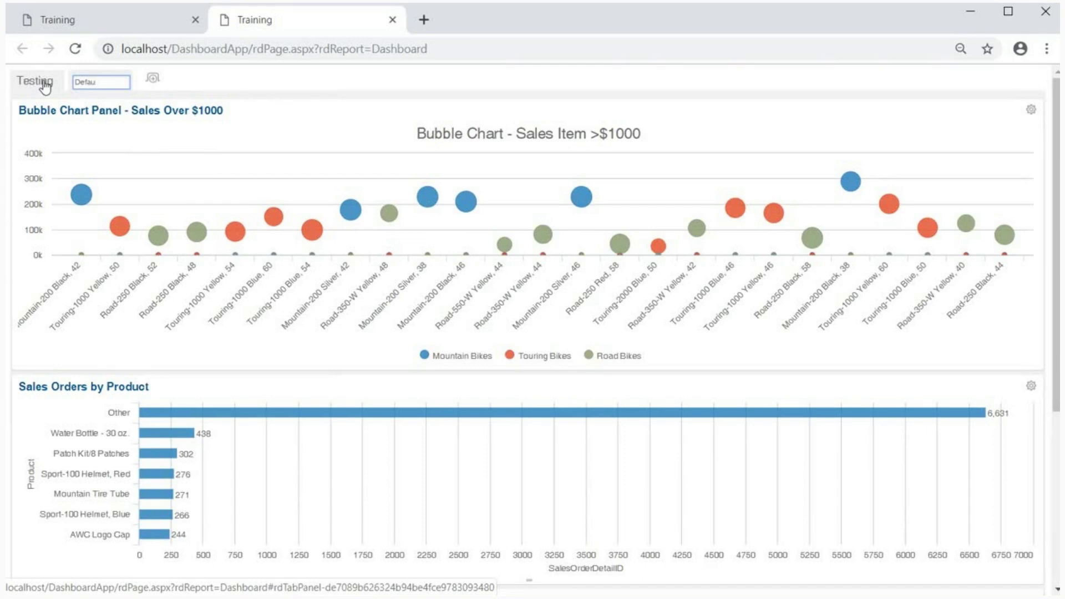
text(ltTab)
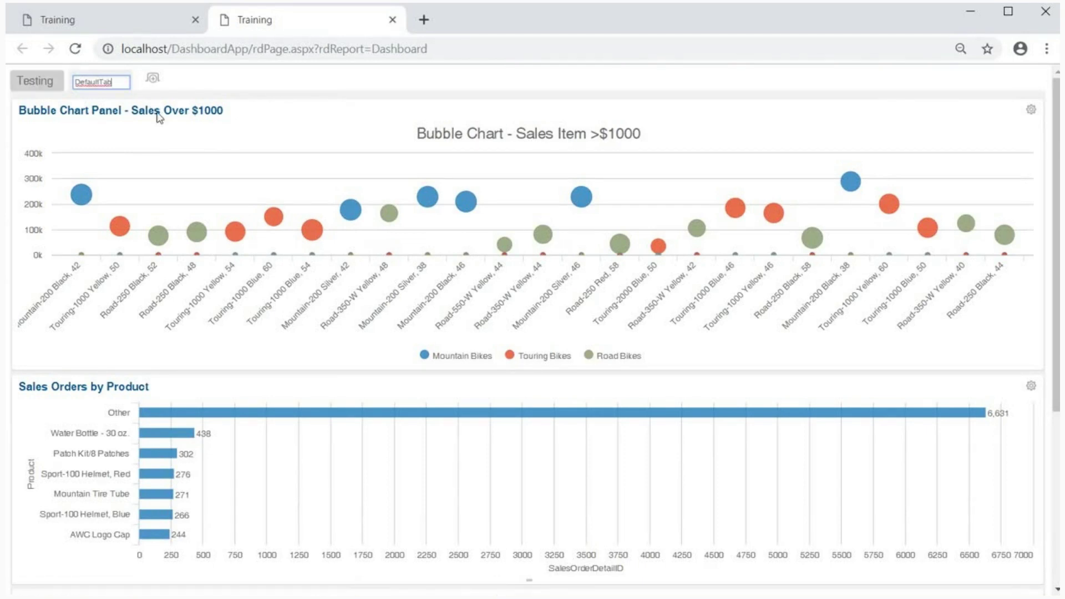
key(Return)
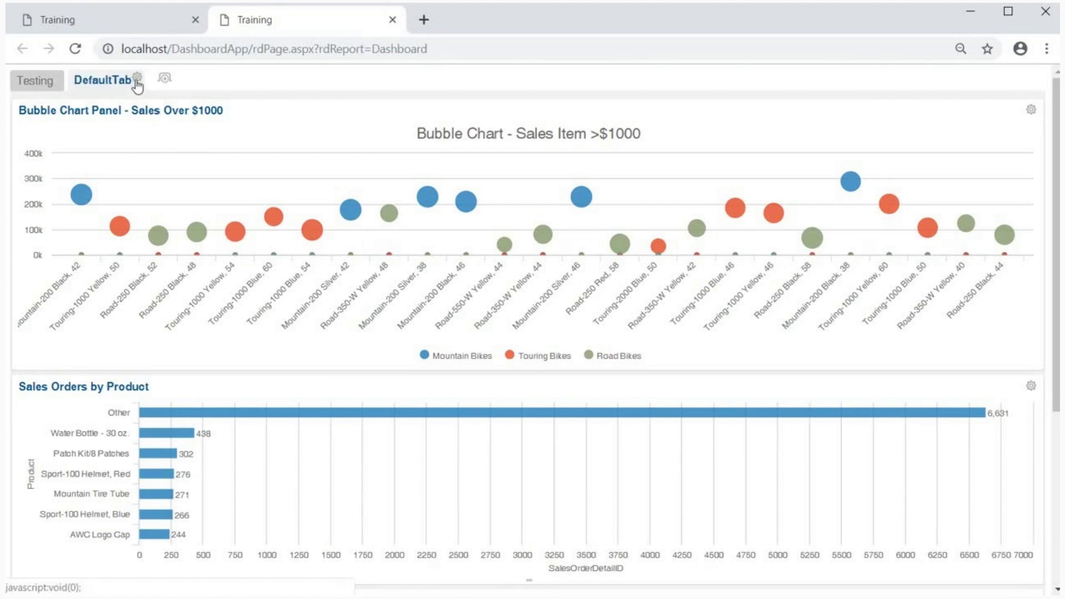
Switch DefaultTab to a 2-column layout and move Sales Orders by Product into the right column.
click(136, 81)
click(166, 113)
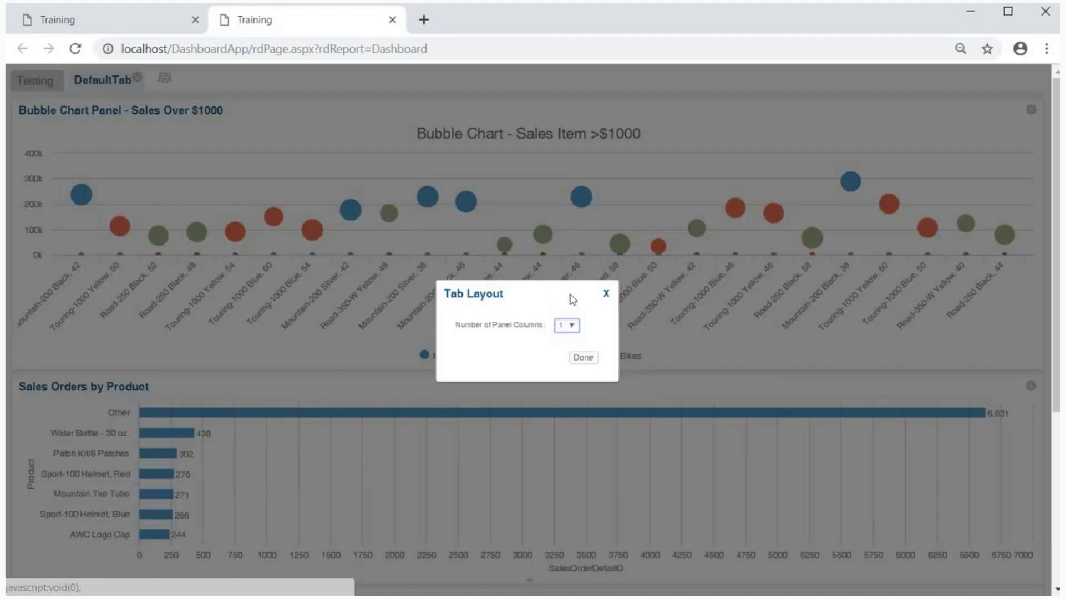
click(572, 328)
click(564, 369)
click(583, 359)
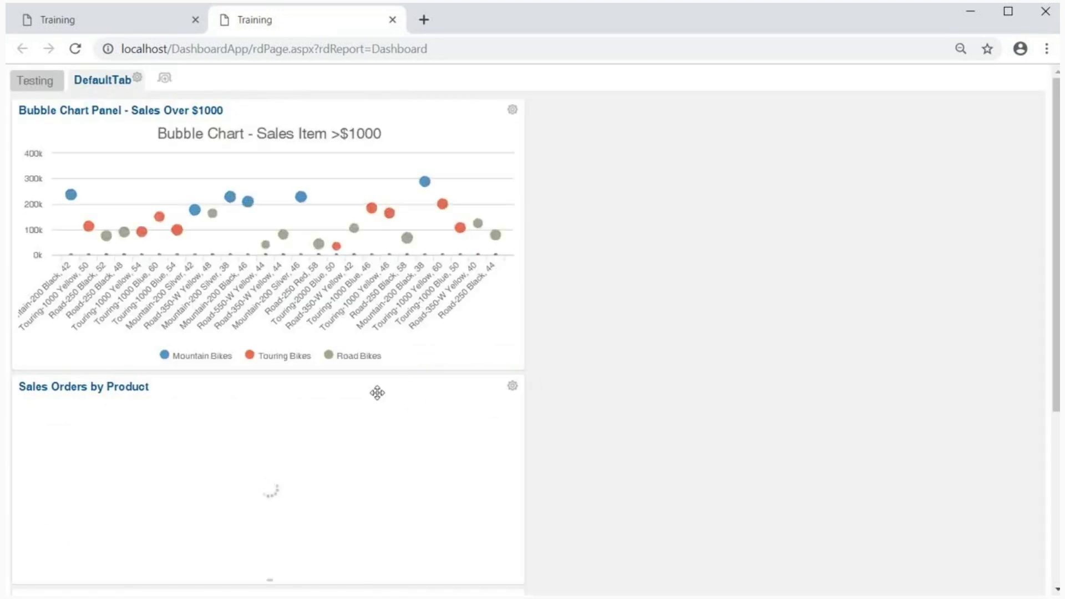
drag(377, 392, 811, 172)
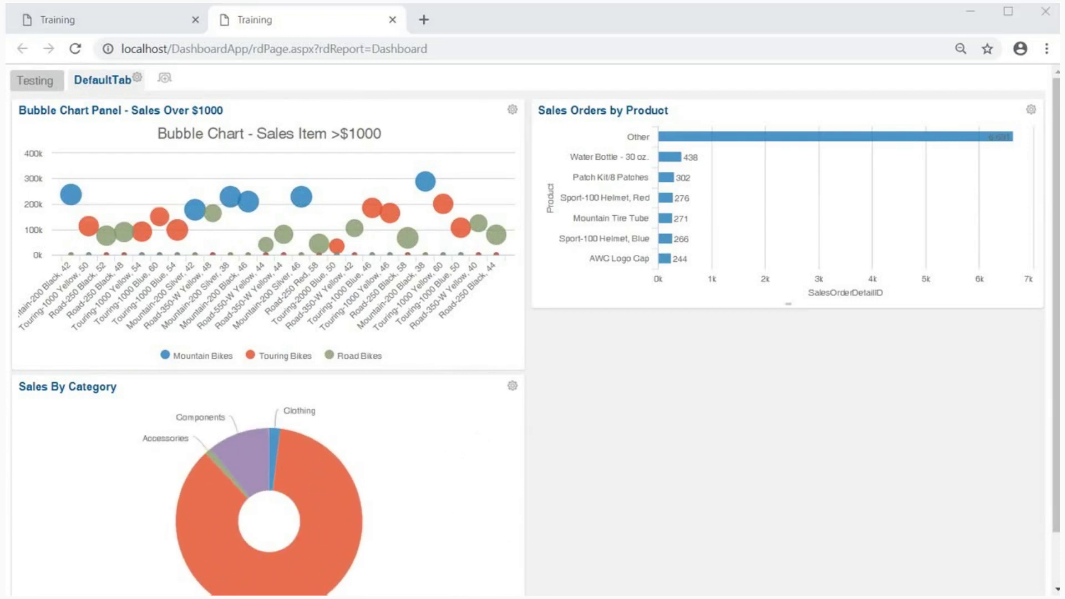
Paste the copied saved dashboard file from SavedDashboards into DashboardApp's _SupportFiles folder.
click(371, 596)
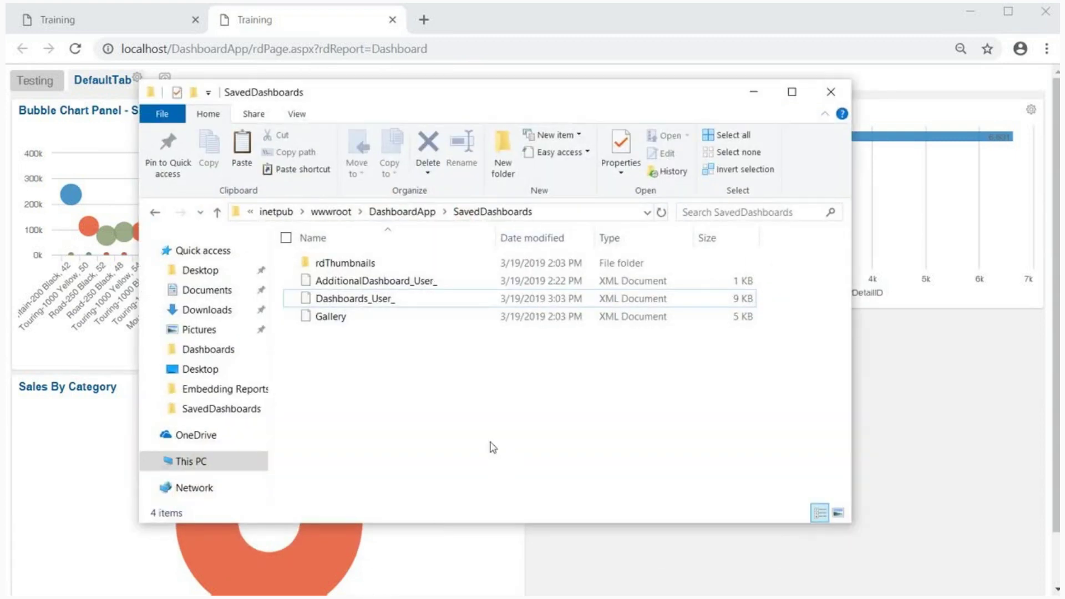
click(395, 304)
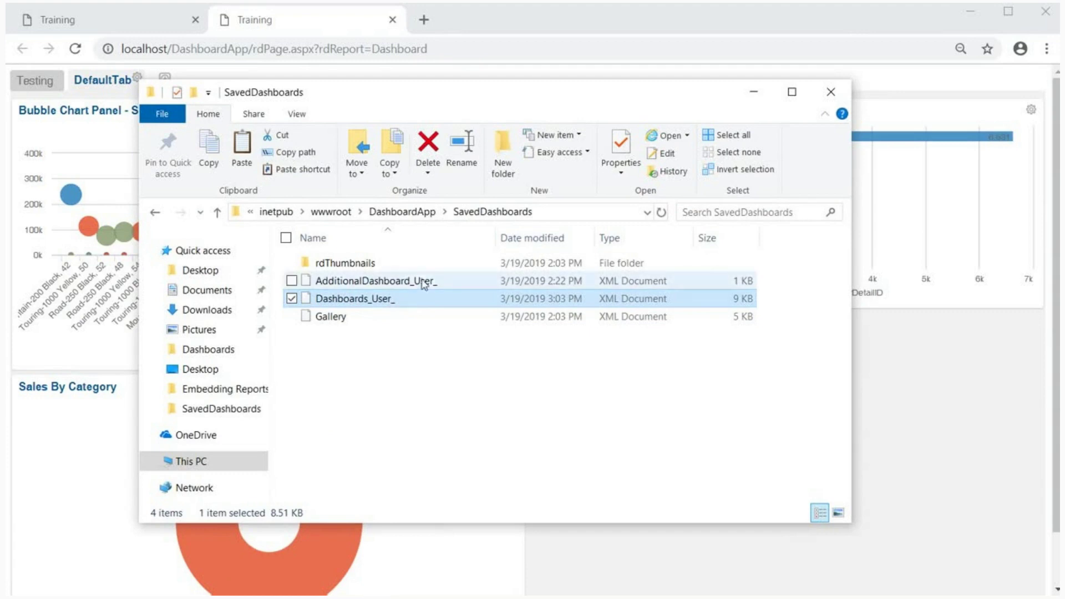
click(401, 212)
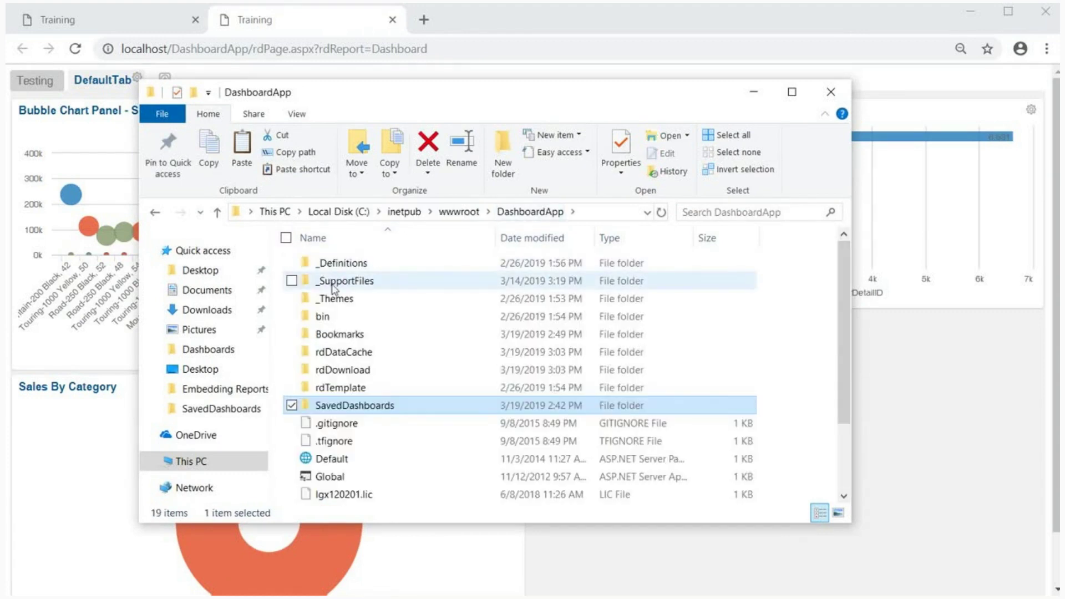
double_click(332, 284)
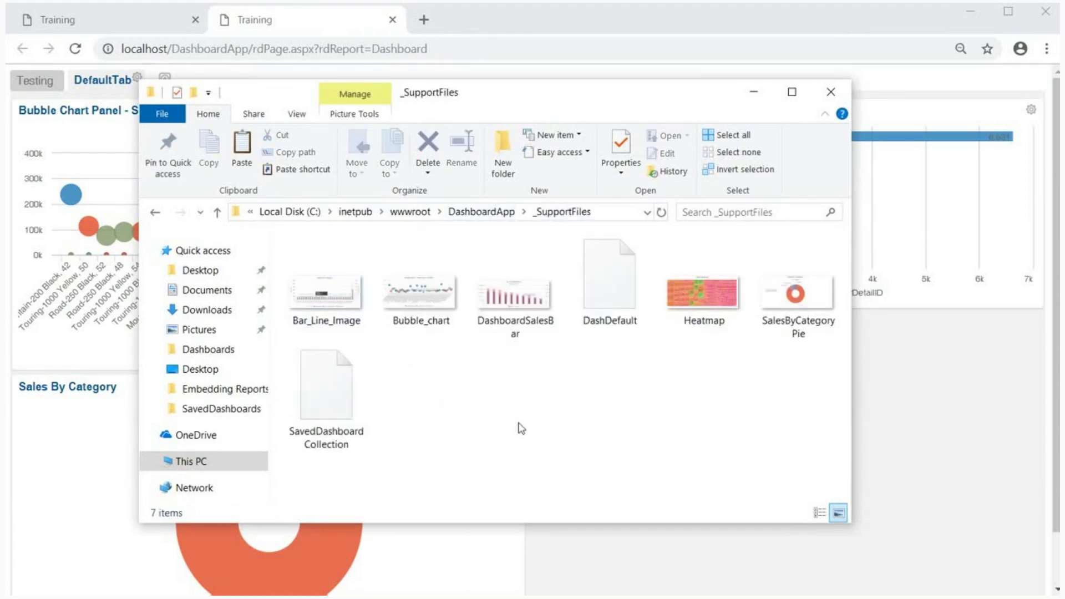
click(557, 423)
key(ctrl+v)
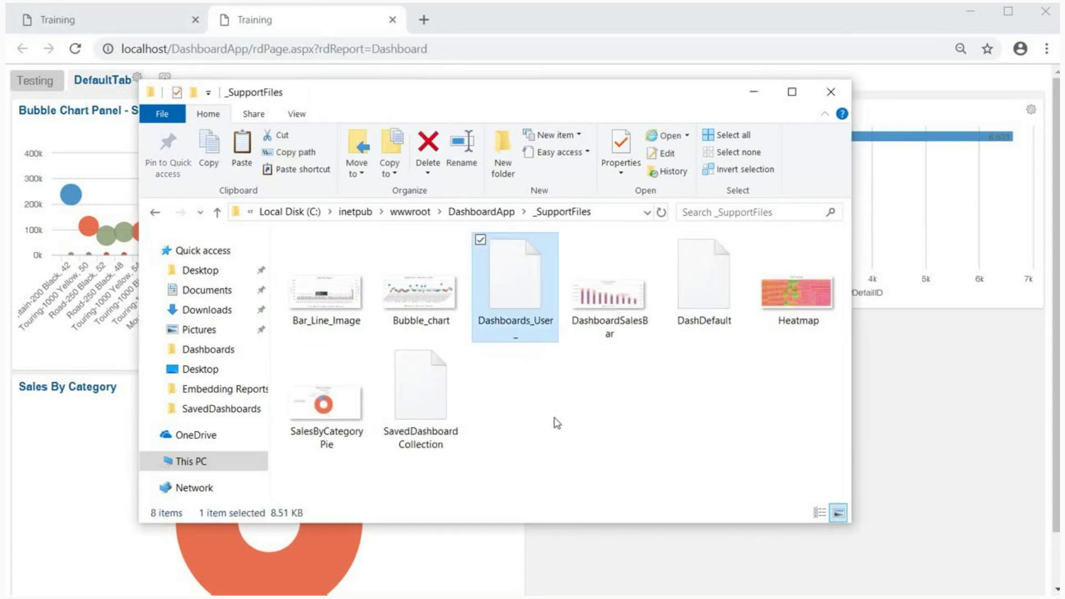
Rename the pasted file to DefaultDashboard and return to the Studio definition.
right_click(524, 311)
click(450, 268)
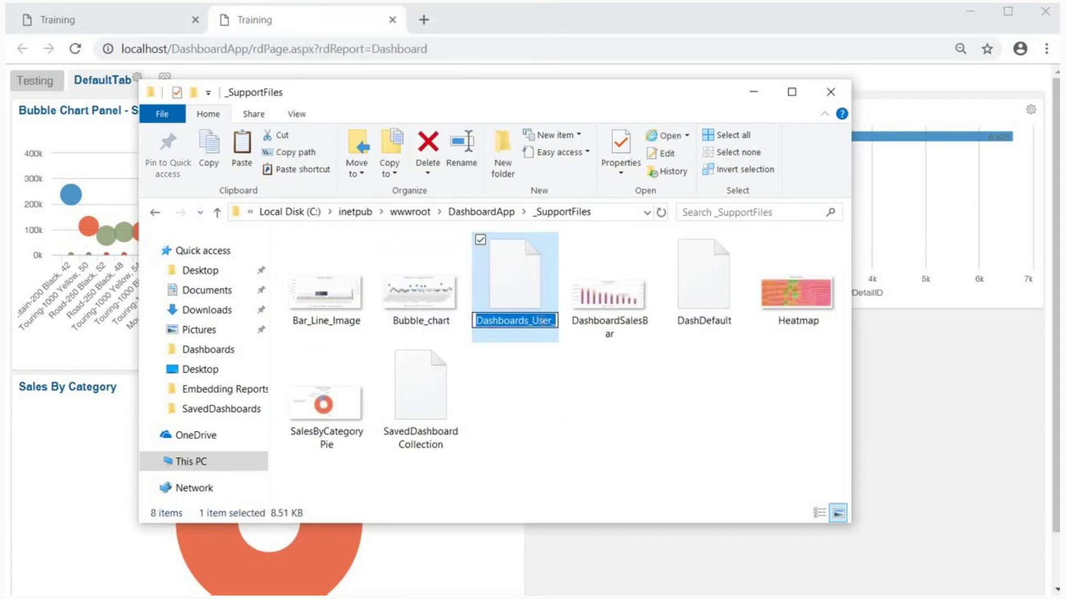
text(Default)
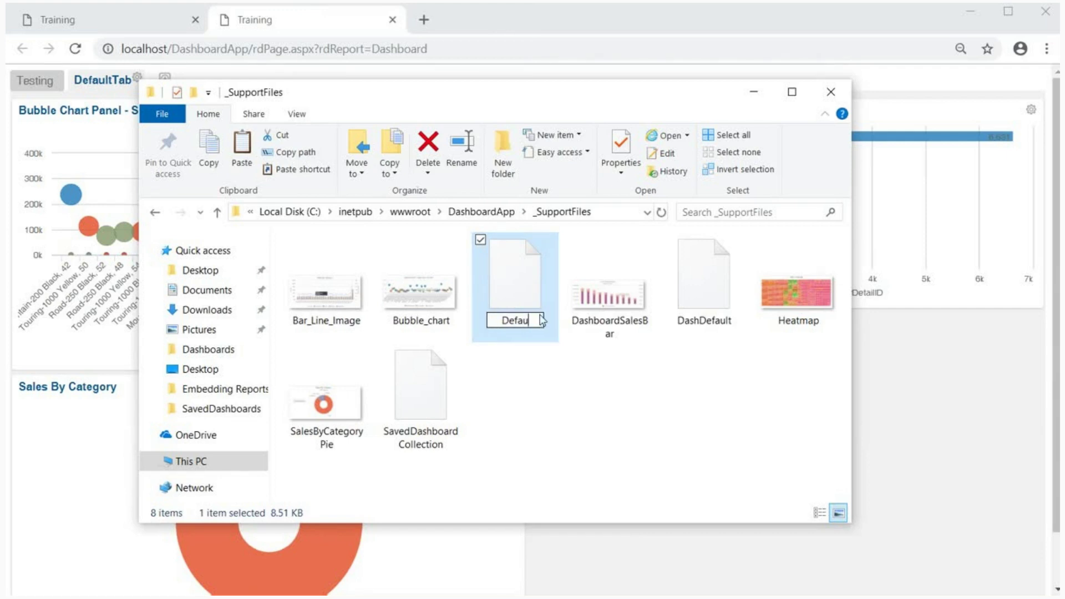
key(BackSpace)
key(BackSpace)
key(BackSpace)
key(BackSpace)
key(BackSpace)
key(BackSpace)
key(BackSpace)
text(DefaultDash)
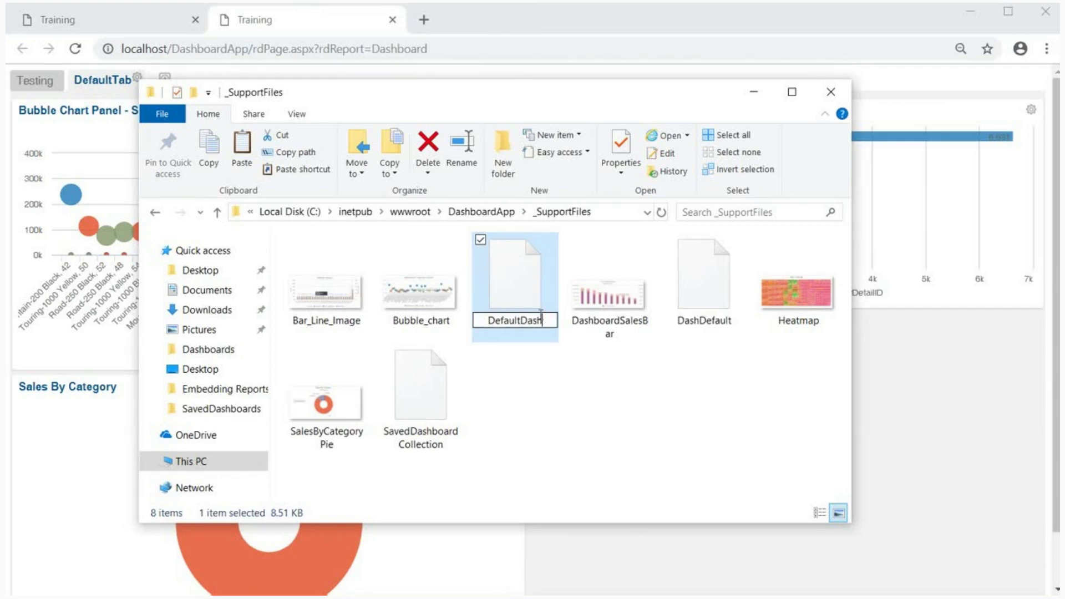
text(board)
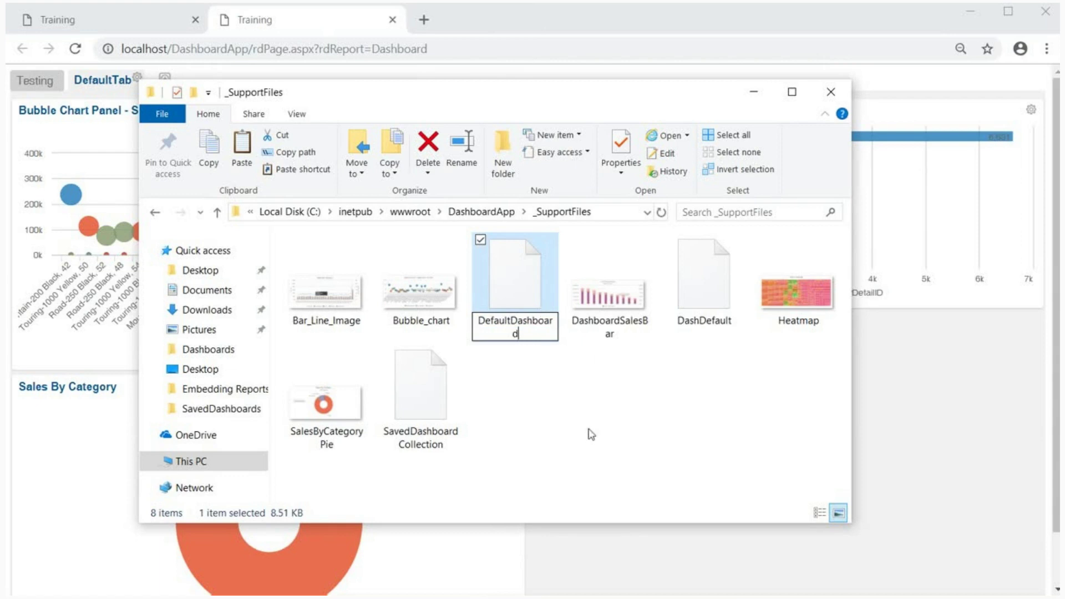
click(579, 410)
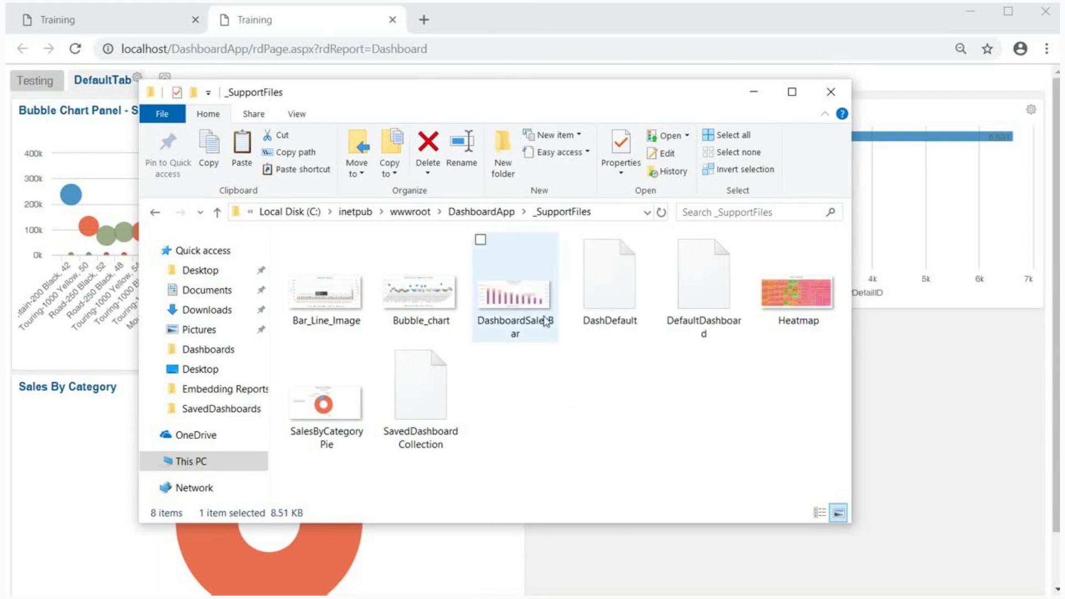
click(724, 313)
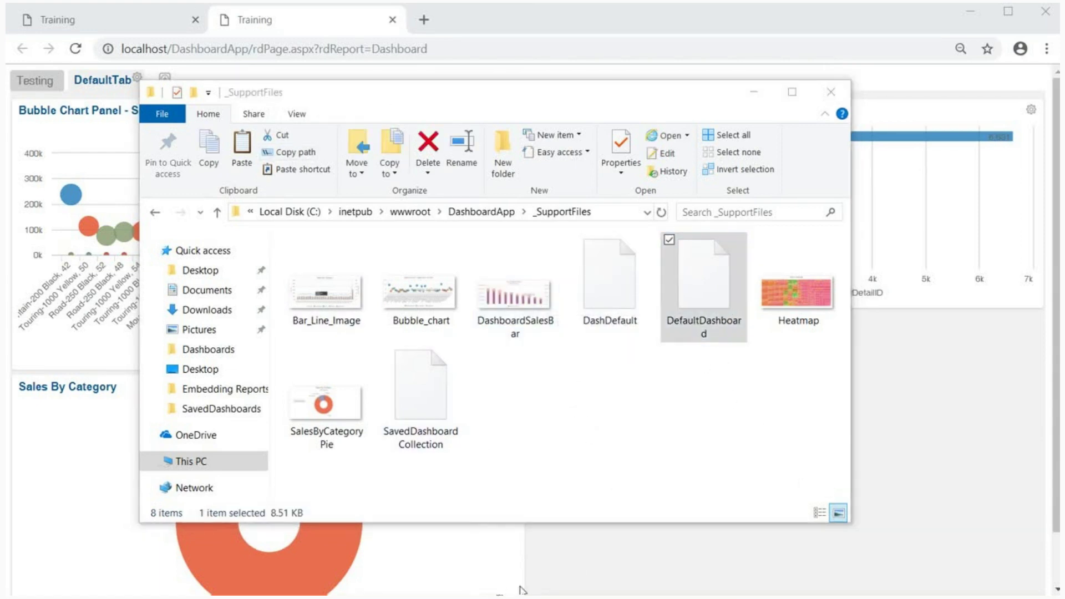
click(985, 24)
click(981, 22)
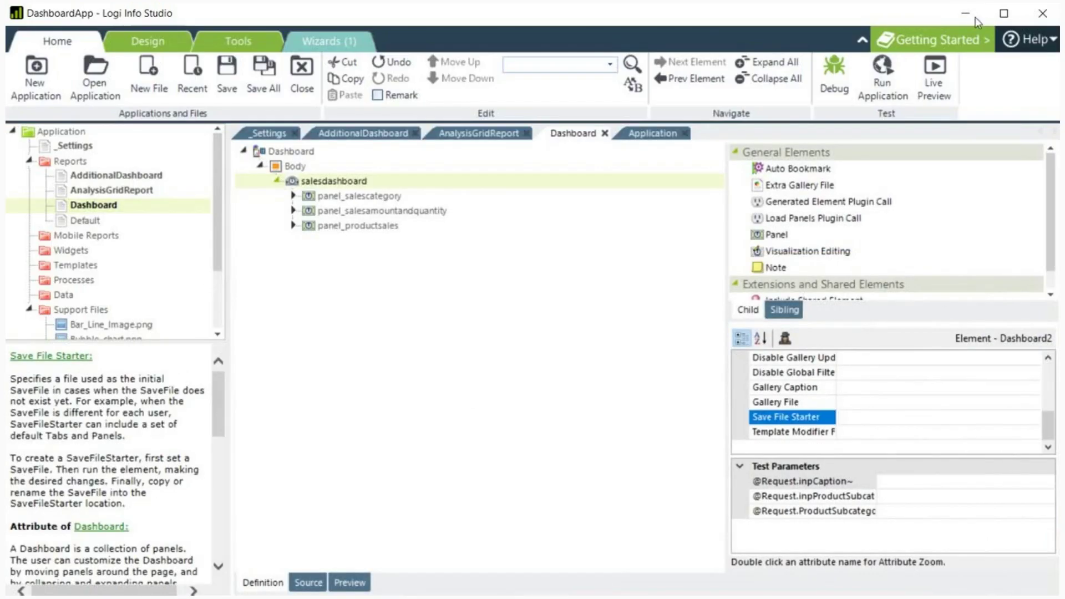
double_click(803, 417)
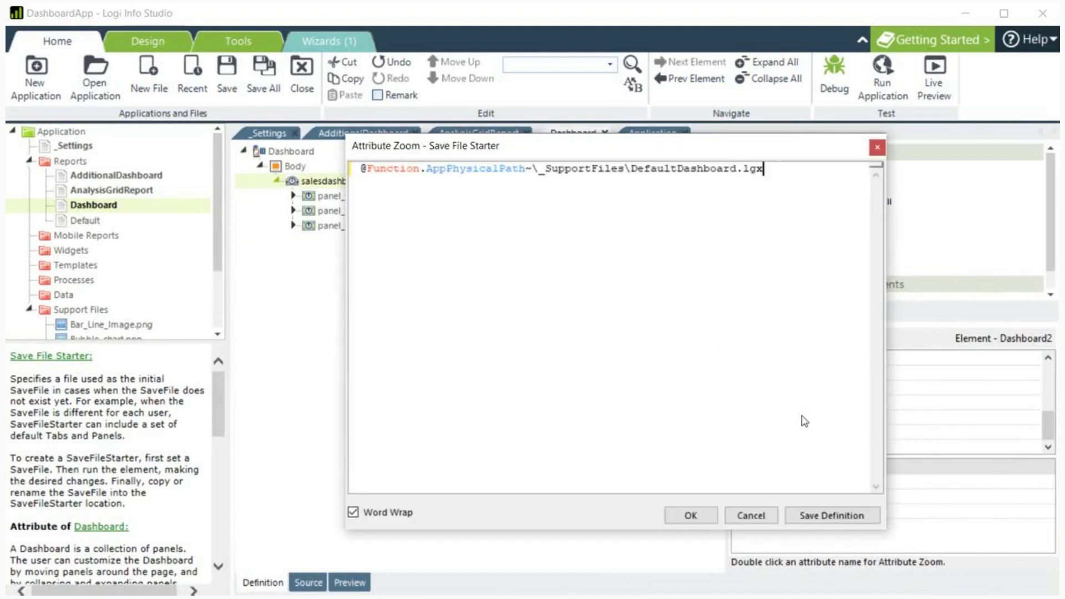
key(ctrl+shift+Left)
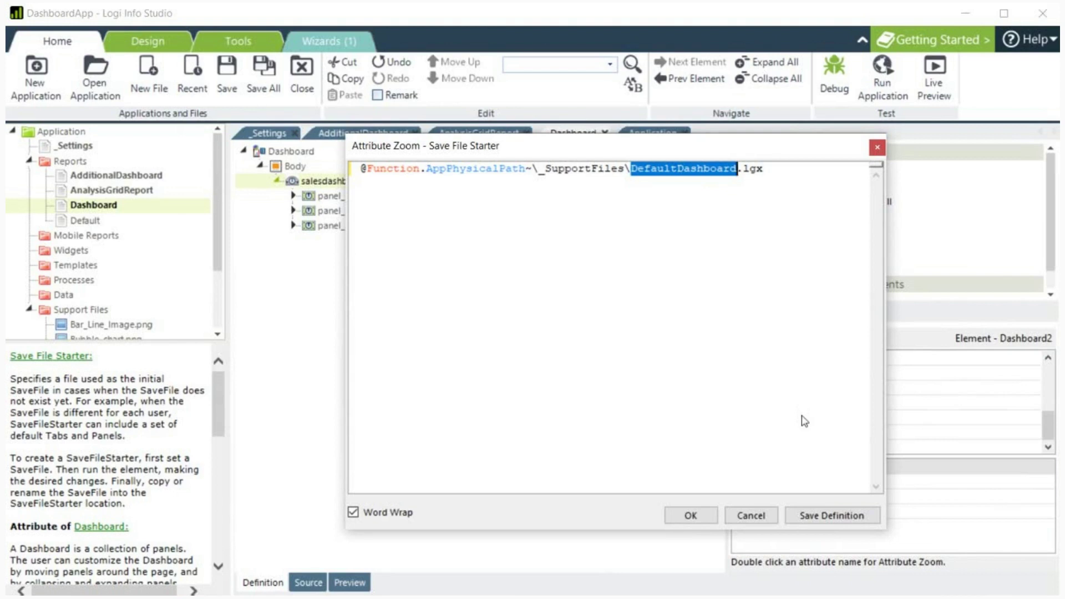
click(692, 513)
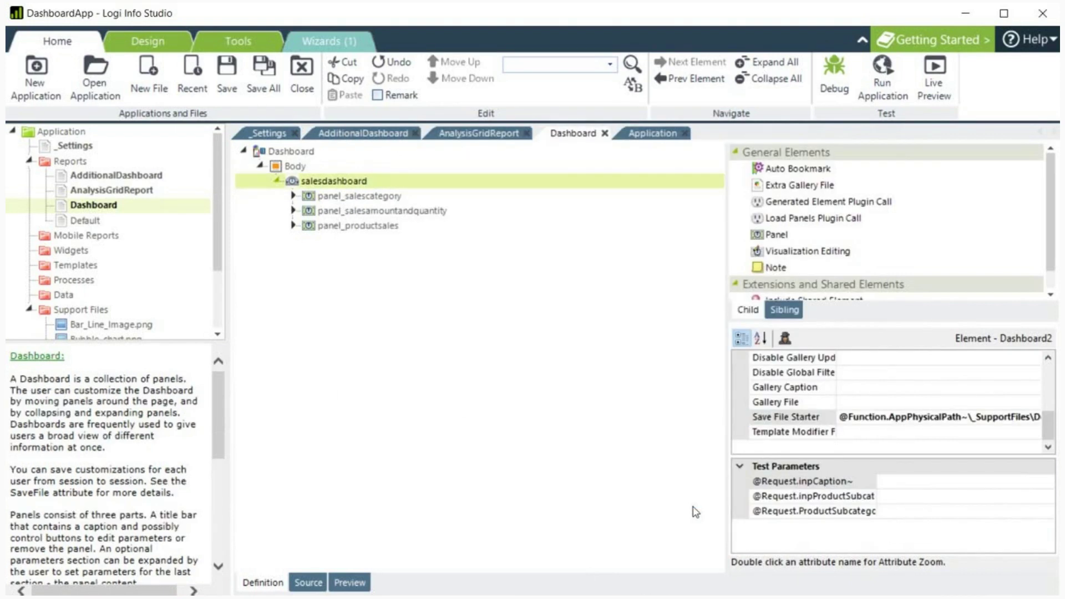
right_click(145, 205)
click(180, 232)
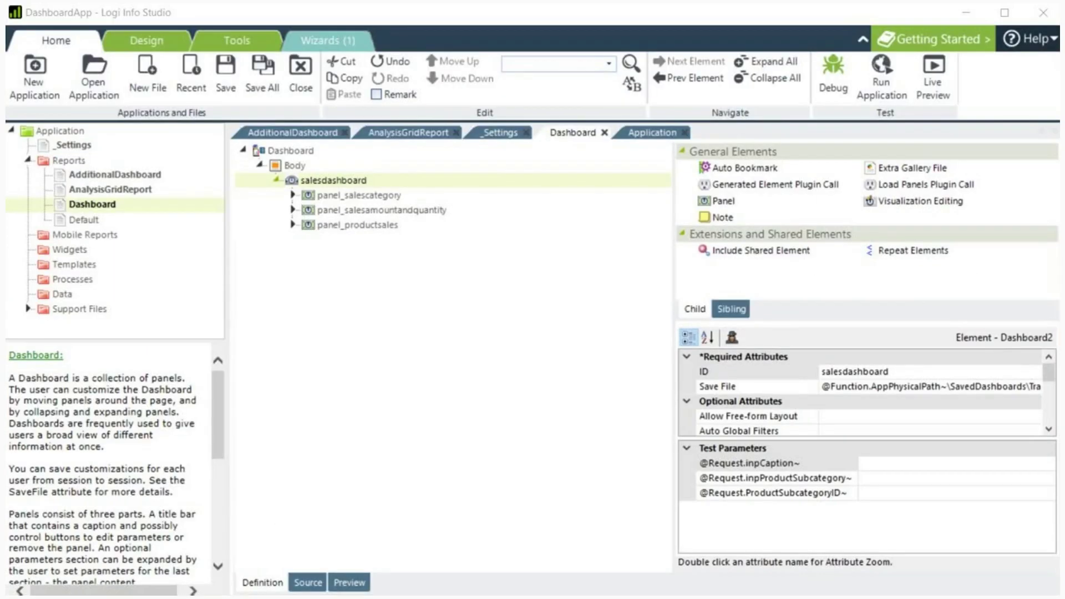
Add a Refresh Element Timer to panel_salescategory: Element ID chartsalescategory, ID refreshChart, interval 5.
click(322, 197)
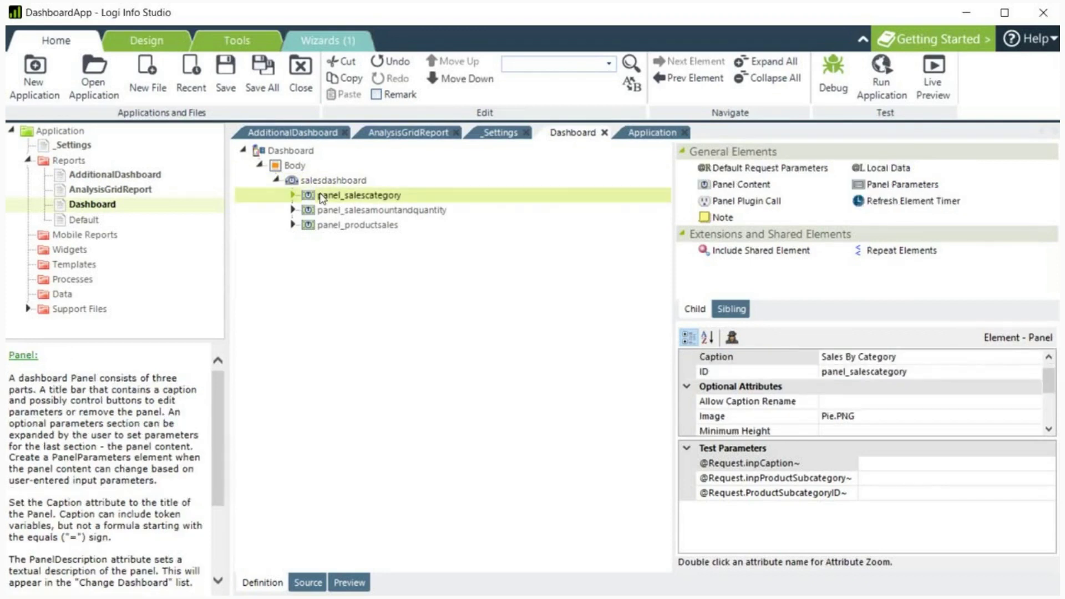
double_click(322, 198)
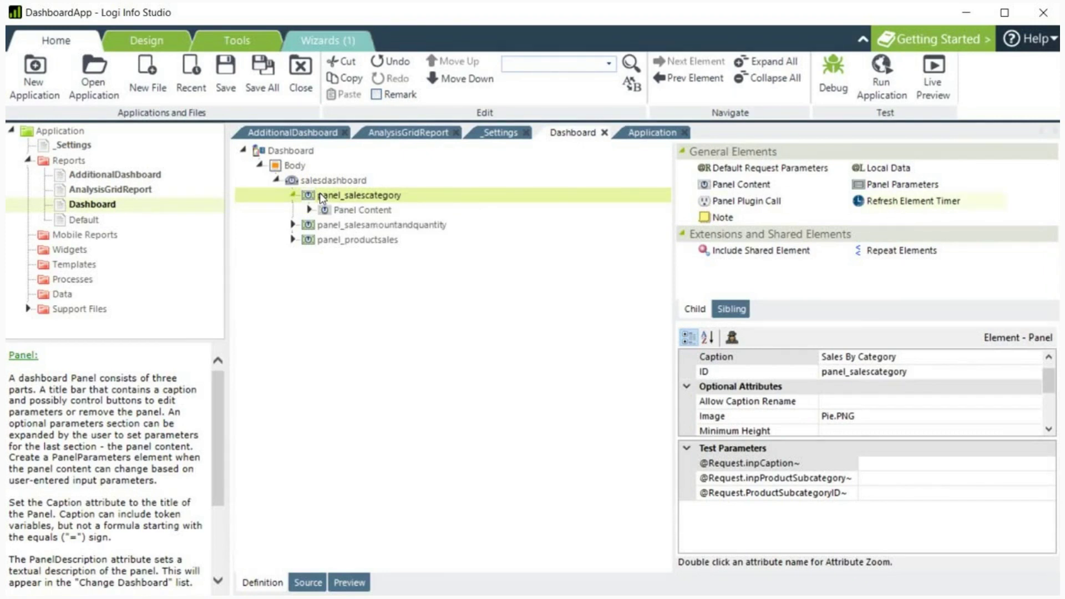
key(Return)
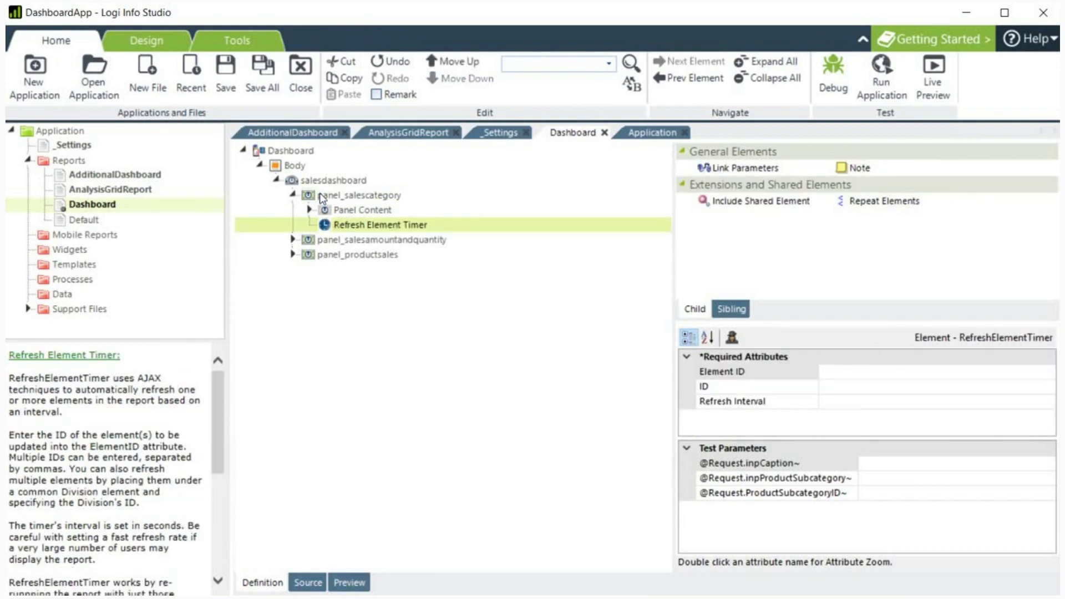
key(Tab)
key(alt+Down)
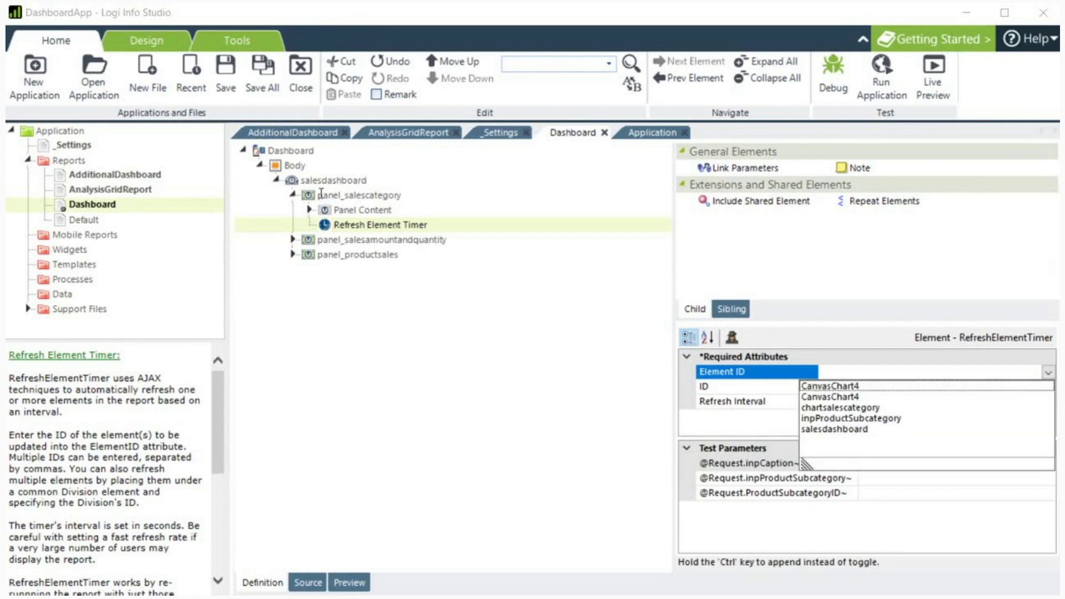
key(Down)
key(Down)
key(Return)
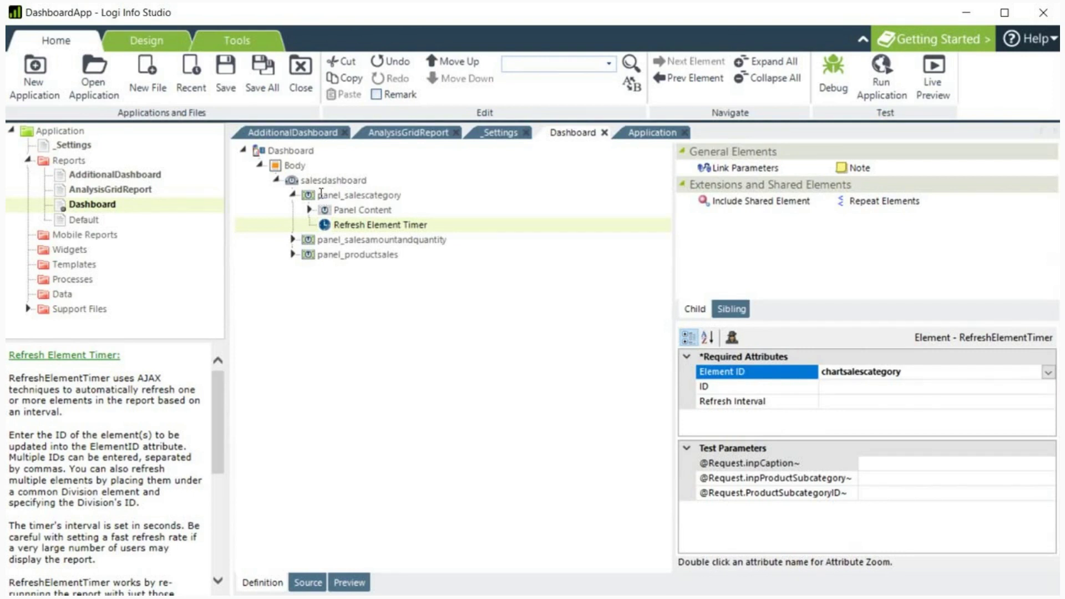
key(Tab)
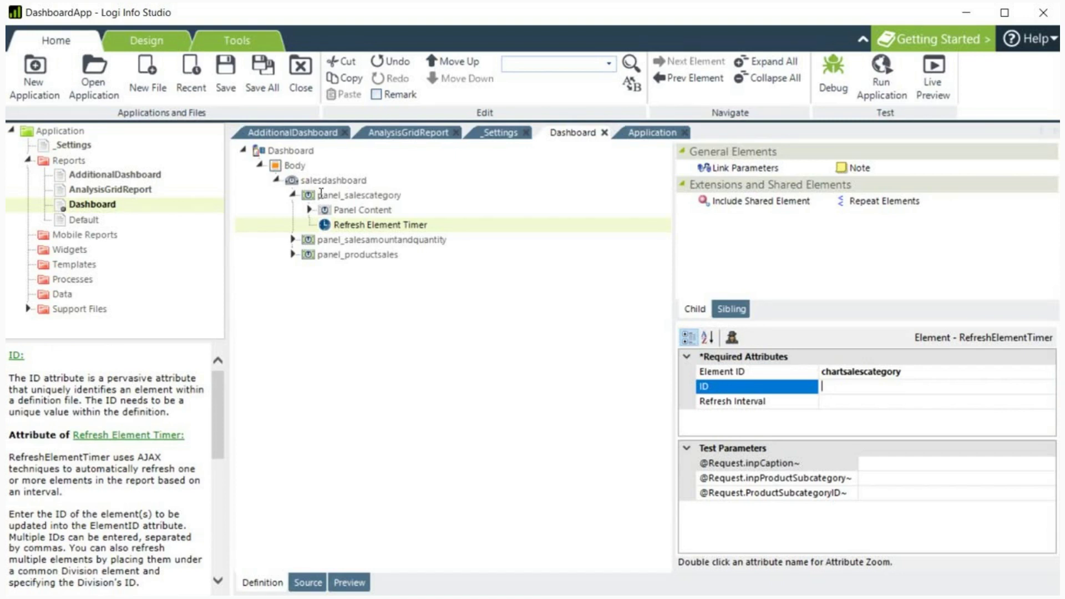
text(refreshChart)
key(Tab)
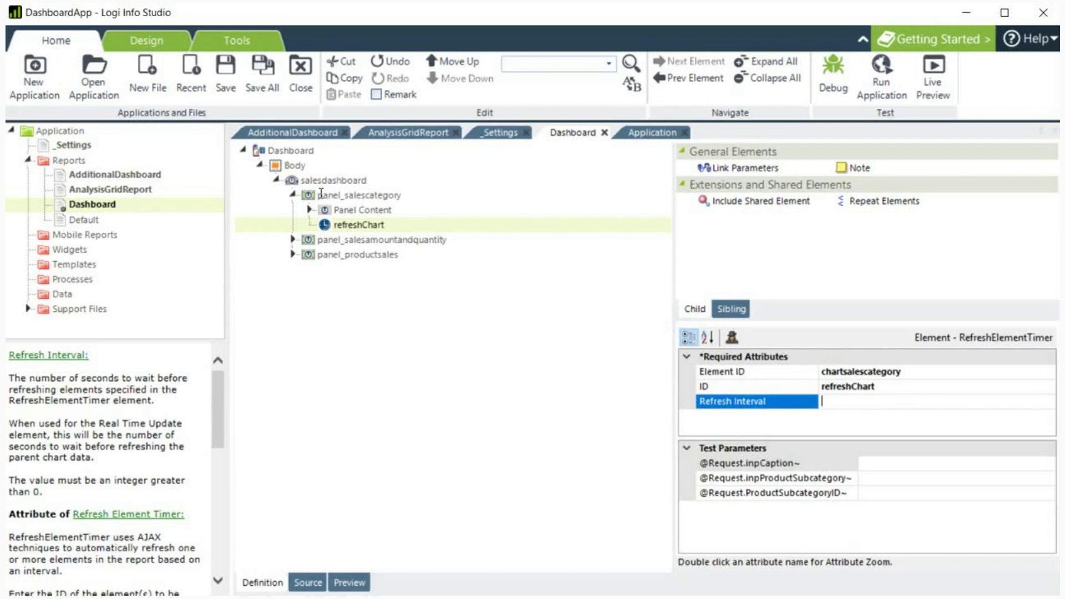
text(5)
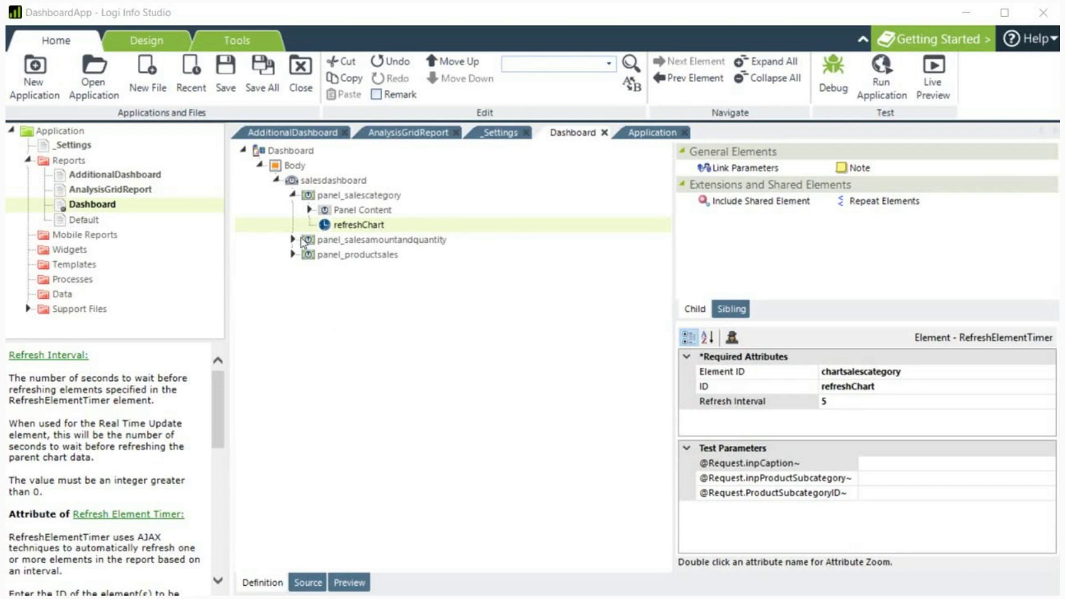
Run the Dashboard report in the browser and scroll to watch its DefaultTab panels load.
right_click(201, 211)
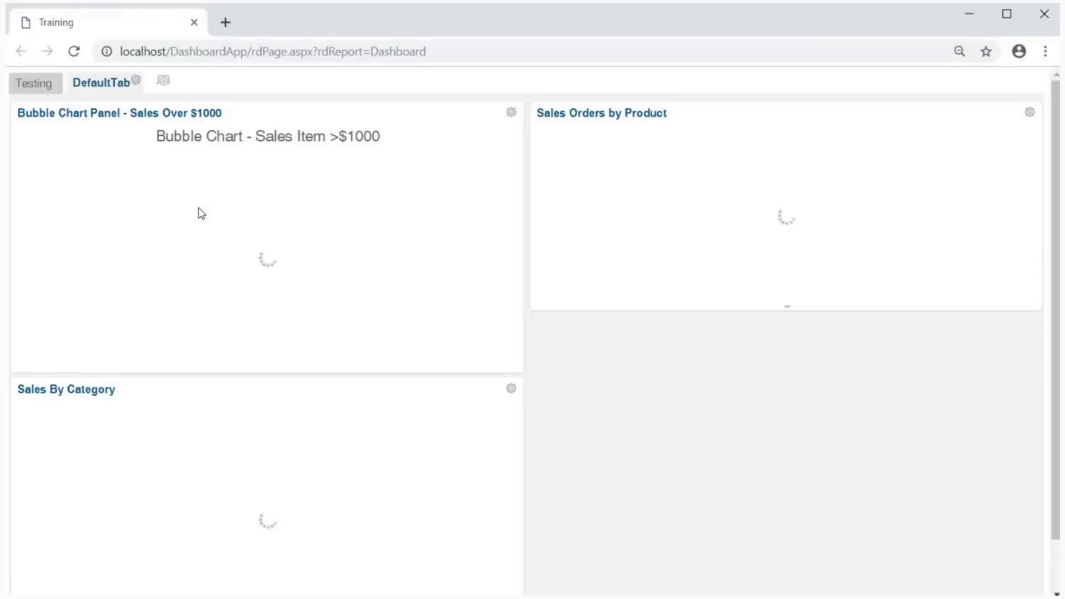
scroll(201, 214, down, 1)
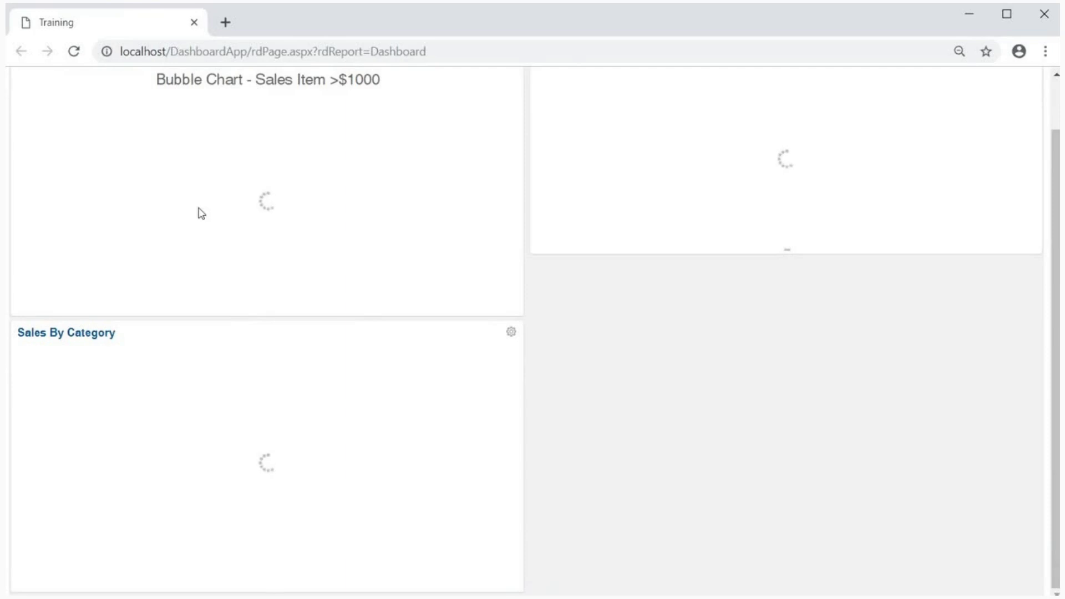